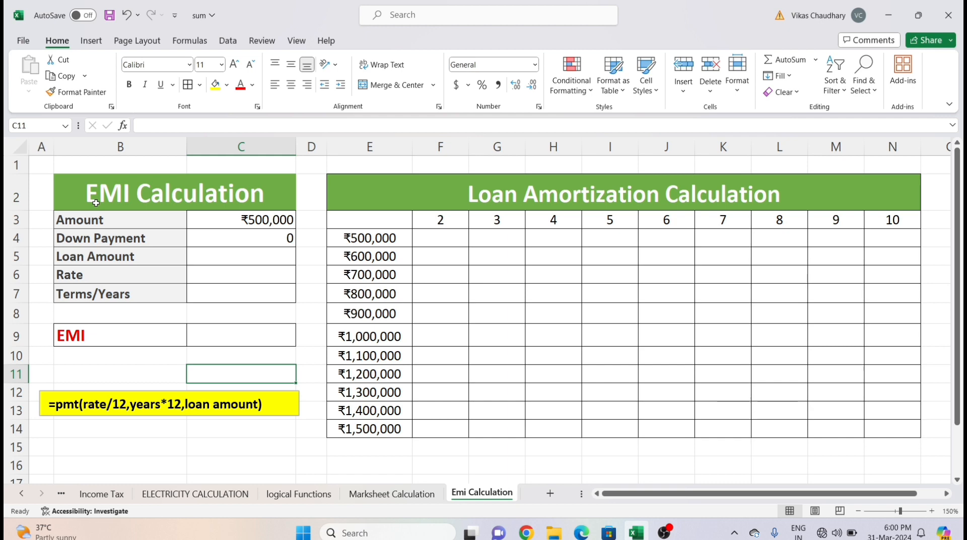
# Step: Examine the EMI calculation labels and entered values and the empty Loan Amortization Calculation table
pyautogui.click(99, 245)
pyautogui.click(137, 257)
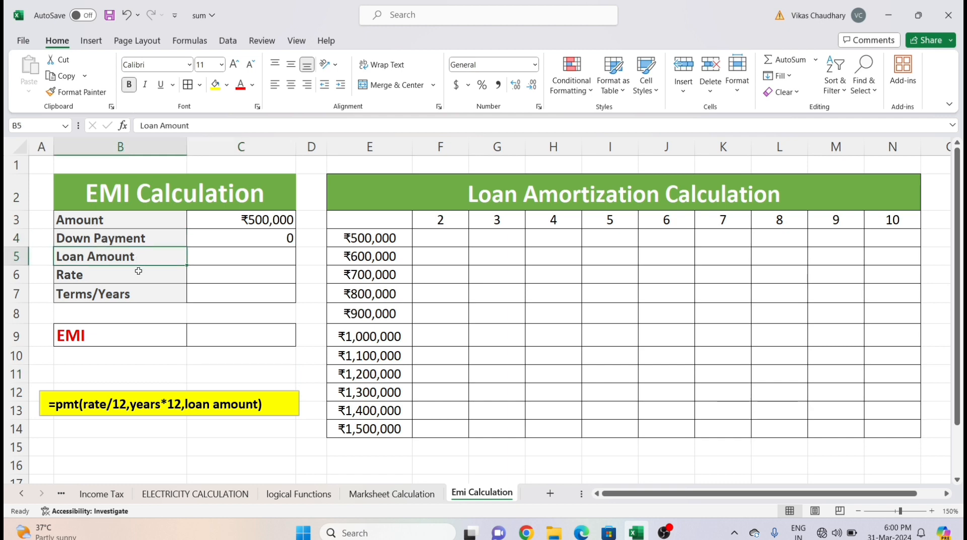
pyautogui.click(134, 275)
pyautogui.click(135, 295)
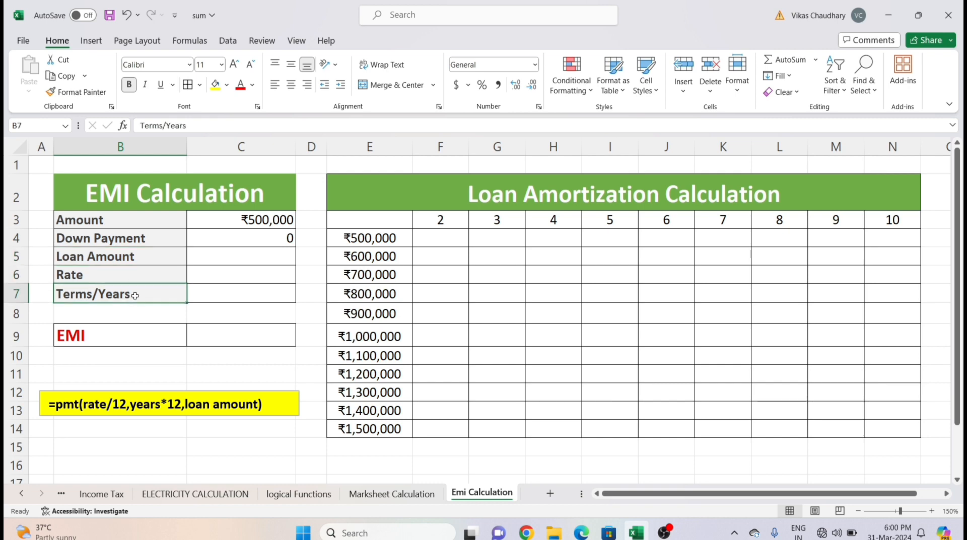
pyautogui.click(137, 338)
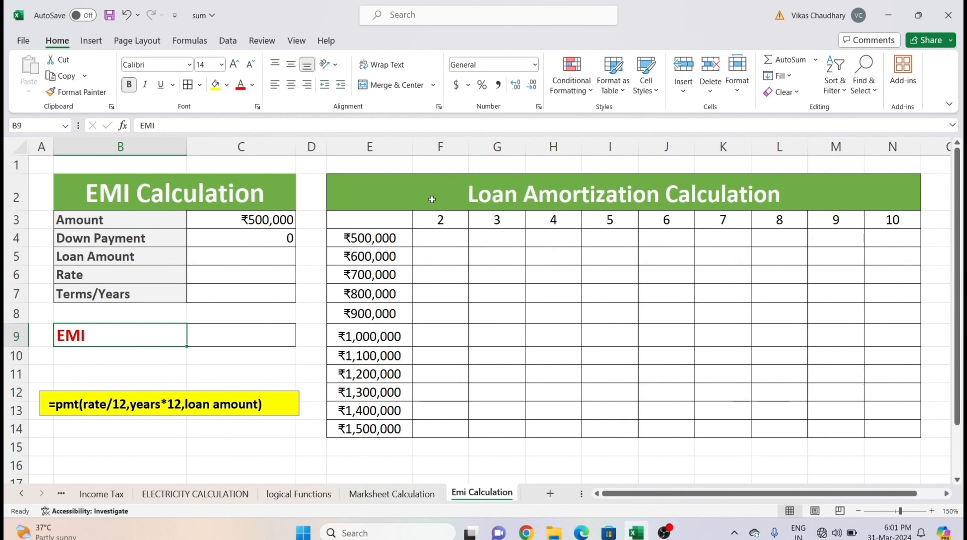
pyautogui.moveTo(432, 200)
pyautogui.mouseDown()
pyautogui.moveTo(538, 199)
pyautogui.moveTo(687, 296)
pyautogui.moveTo(686, 421)
pyautogui.mouseUp()
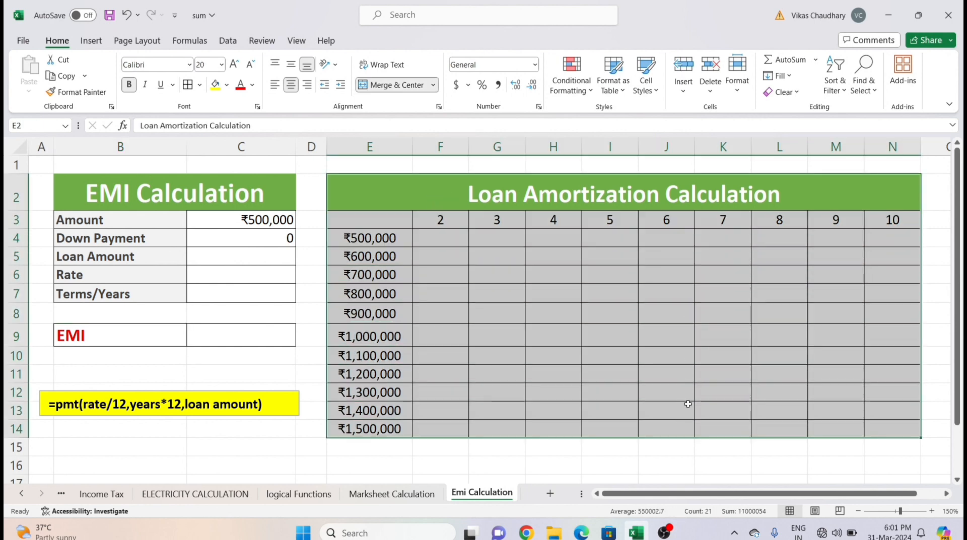
pyautogui.click(593, 341)
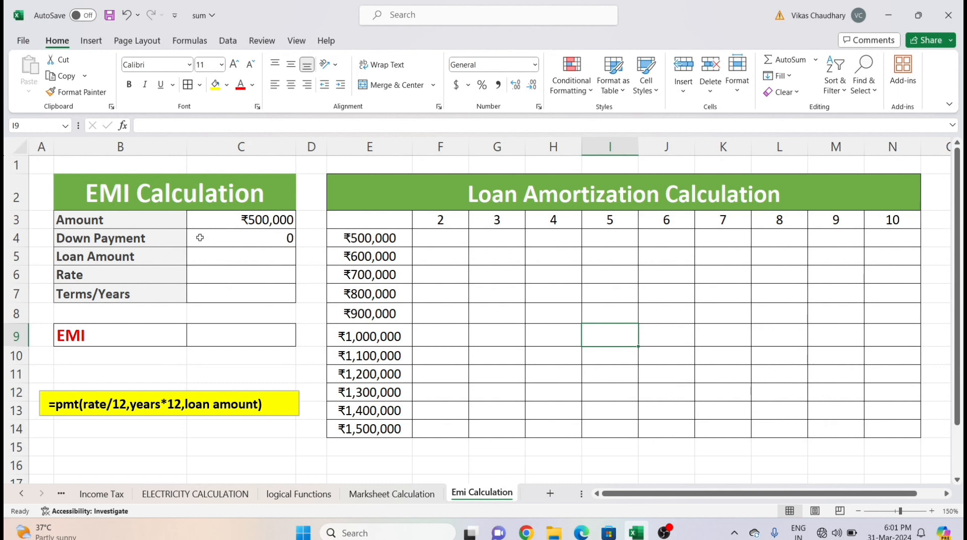
pyautogui.click(213, 221)
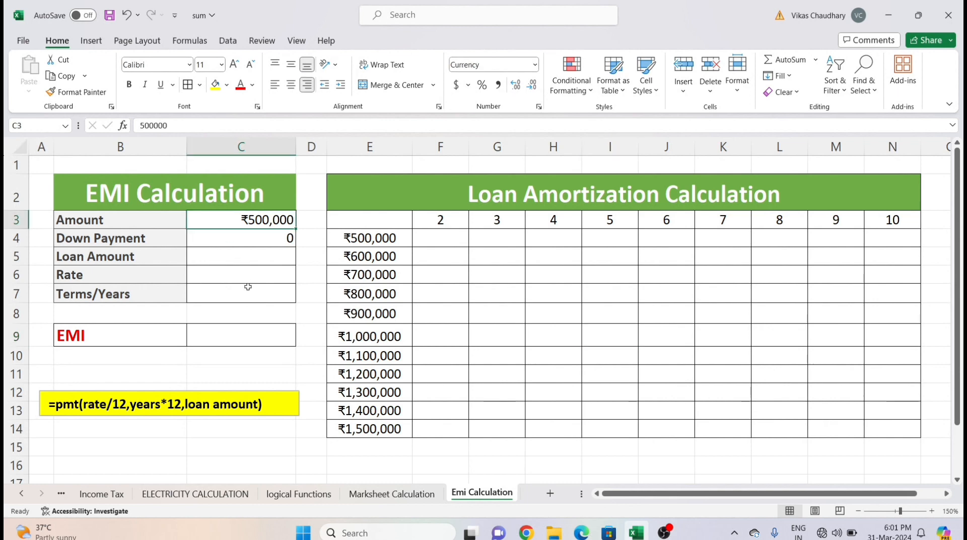
pyautogui.click(278, 243)
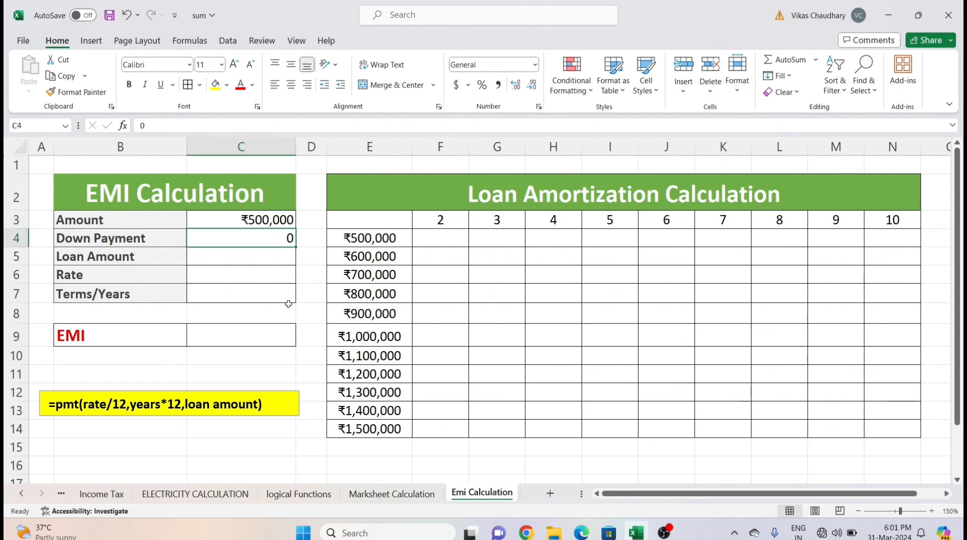
# Step: Calculate the Loan Amount in C5 by subtracting the down payment from the amount with =C3-C4
pyautogui.click(238, 257)
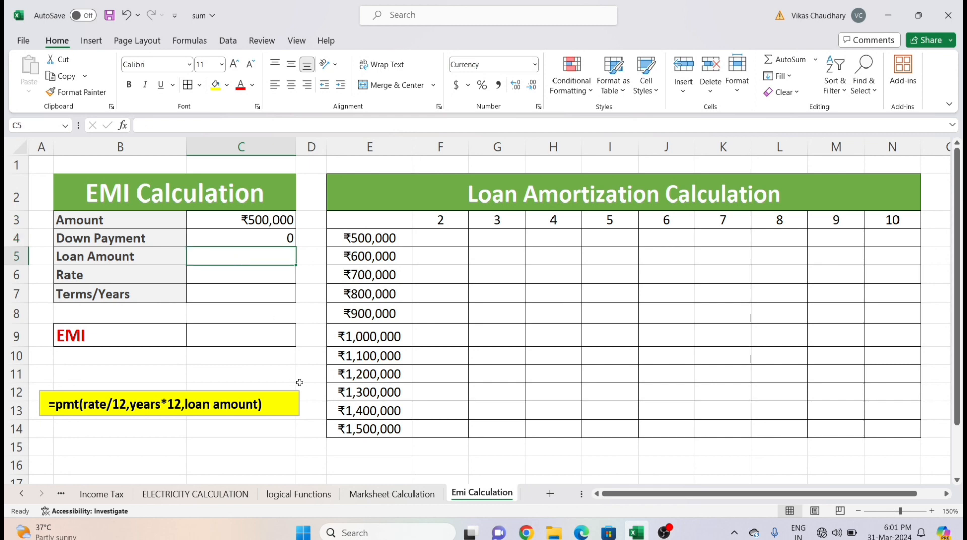
pyautogui.write('=')
pyautogui.click(256, 219)
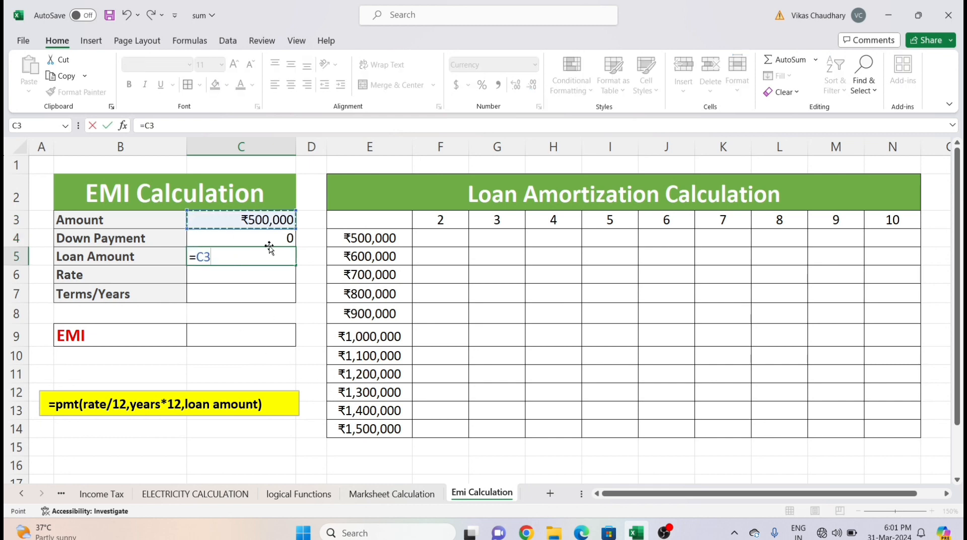
pyautogui.write('-')
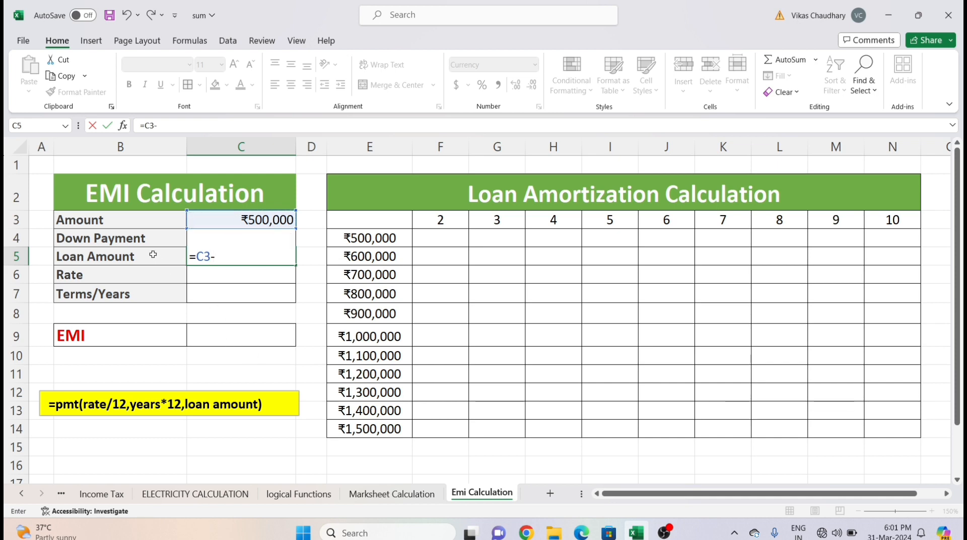
pyautogui.press('Up')
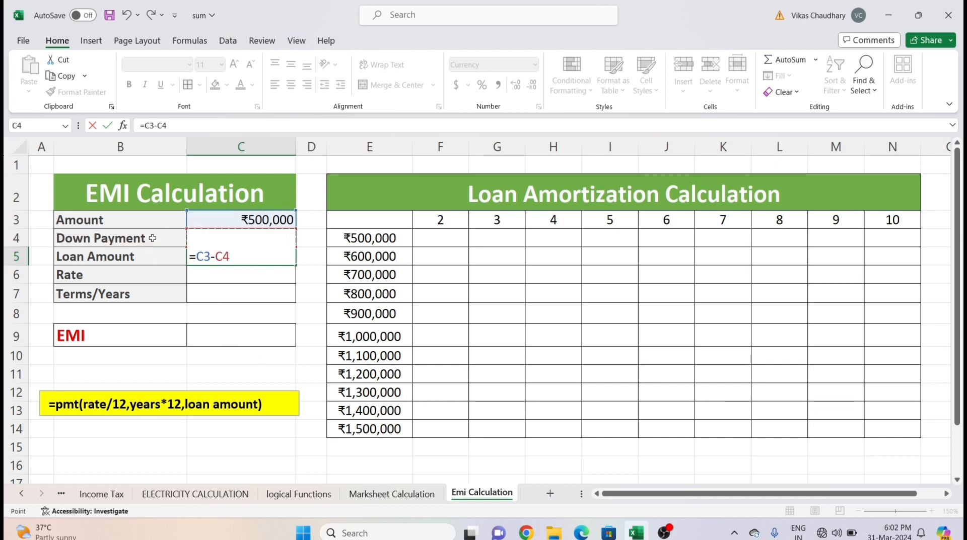
pyautogui.press('Return')
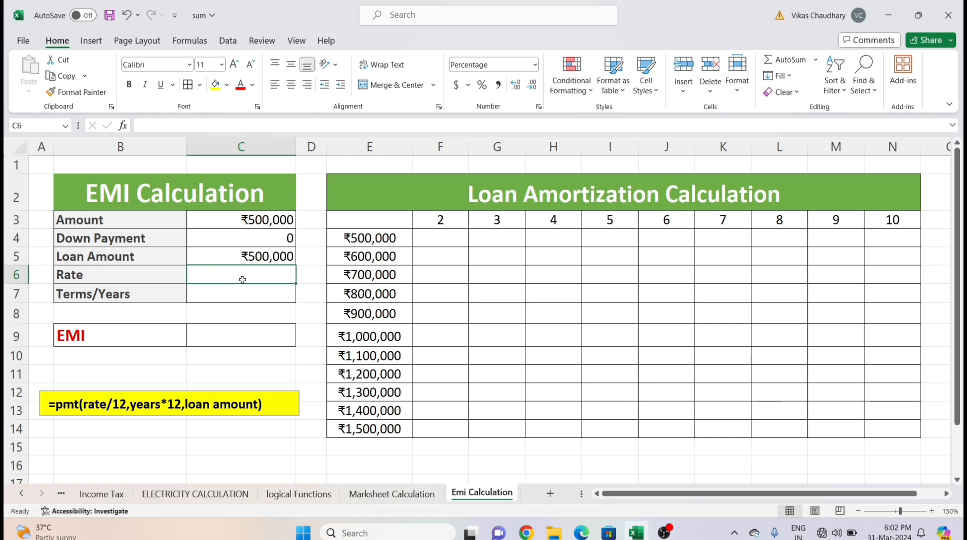
# Step: Enter a rate of 12% in C6 and a term of 2 years in C7
pyautogui.write('12')
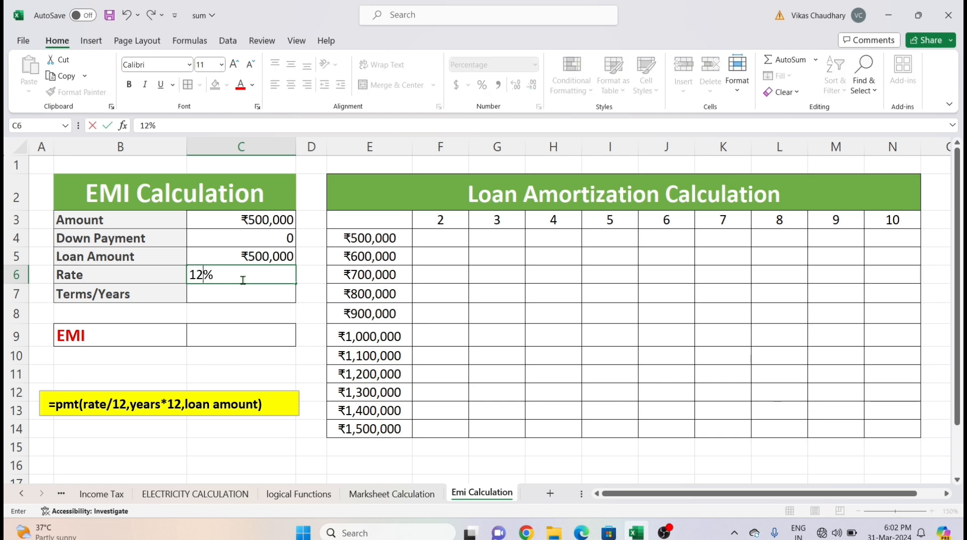
pyautogui.press('Return')
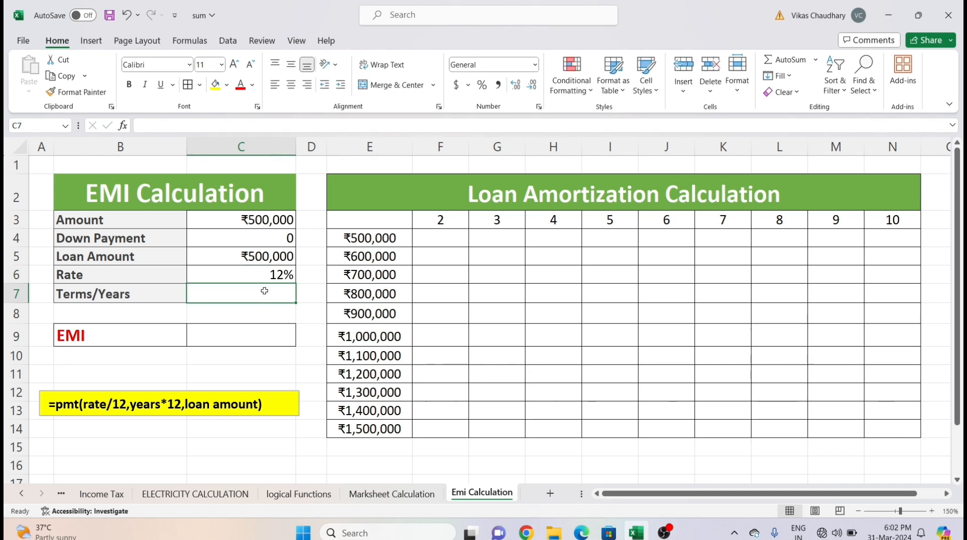
pyautogui.write('2')
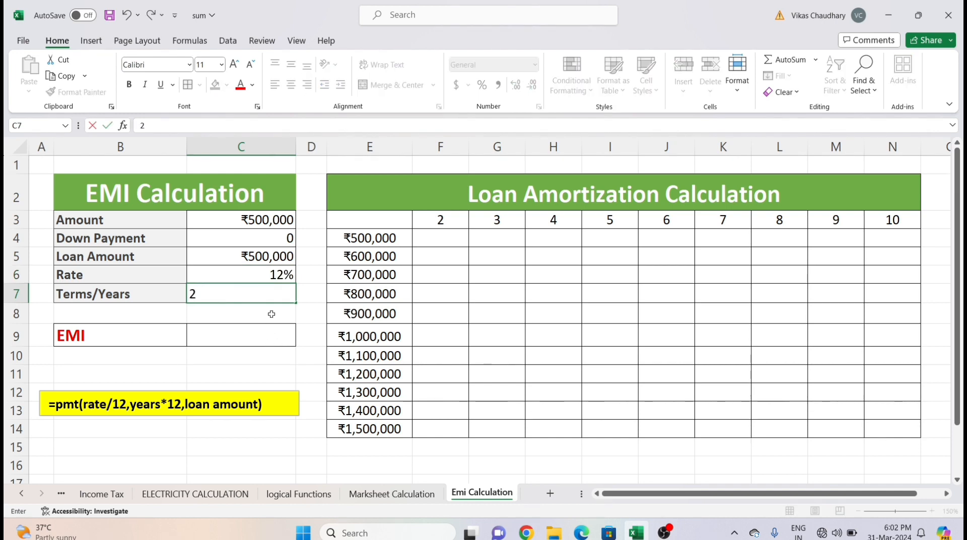
pyautogui.press('Return')
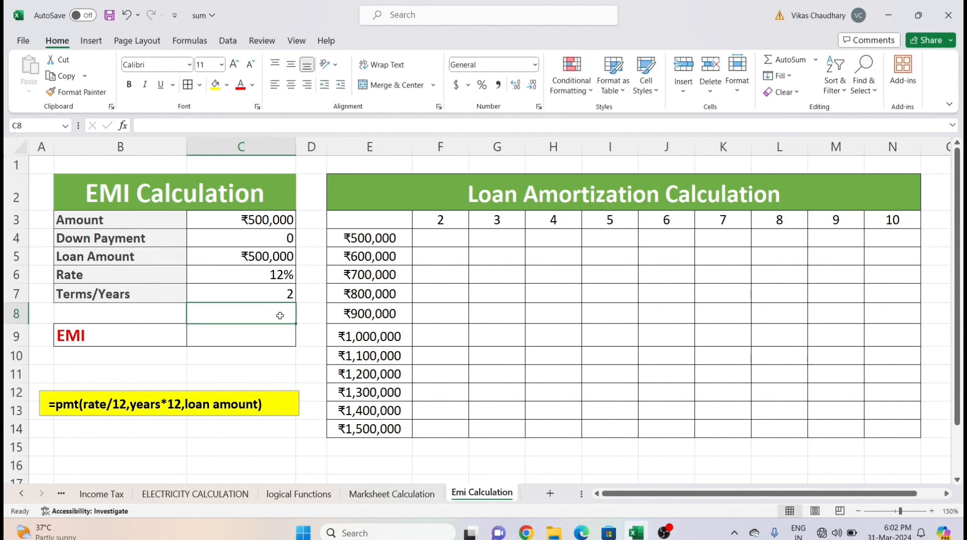
# Step: Calculate the EMI in C9 with the formula =PMT(C6/12,C7*12,C5)
pyautogui.click(246, 338)
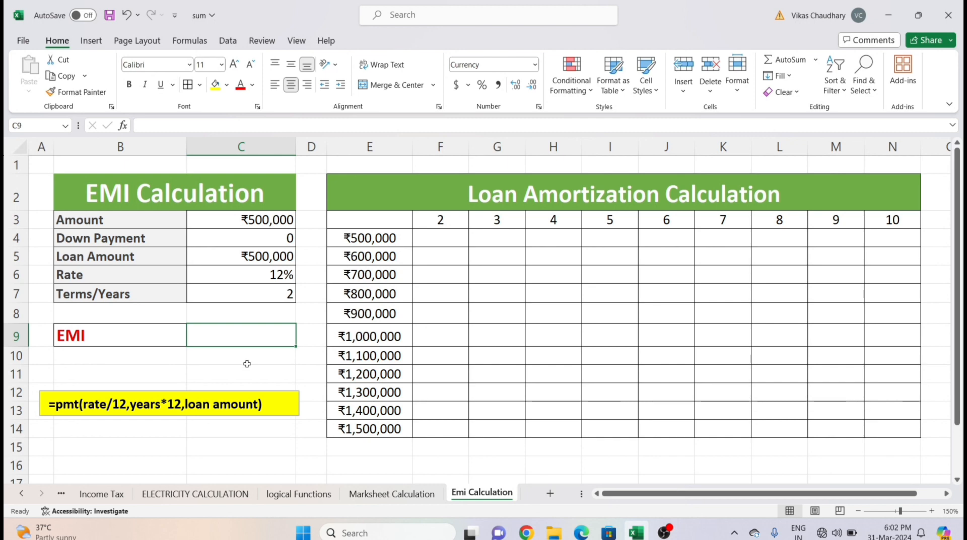
pyautogui.write('=PMT(')
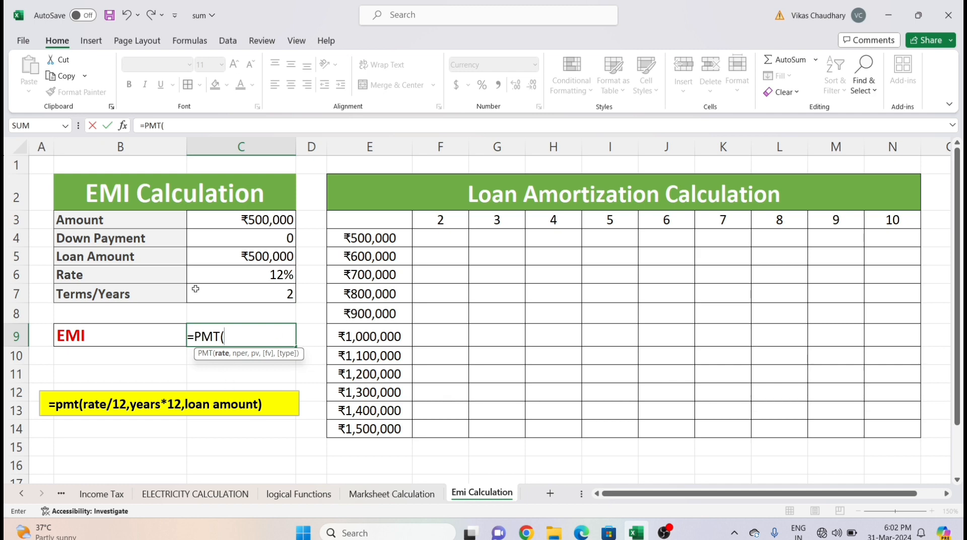
pyautogui.click(263, 272)
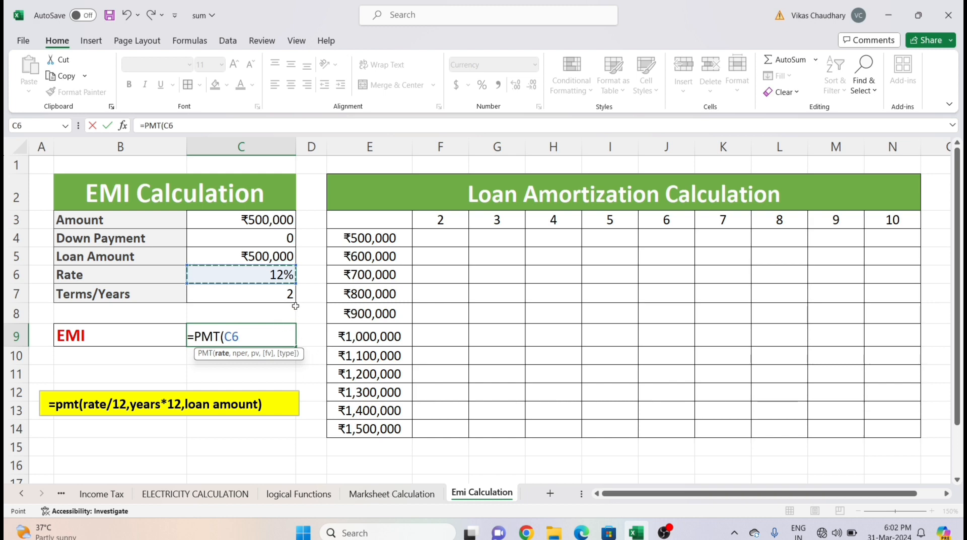
pyautogui.write('/')
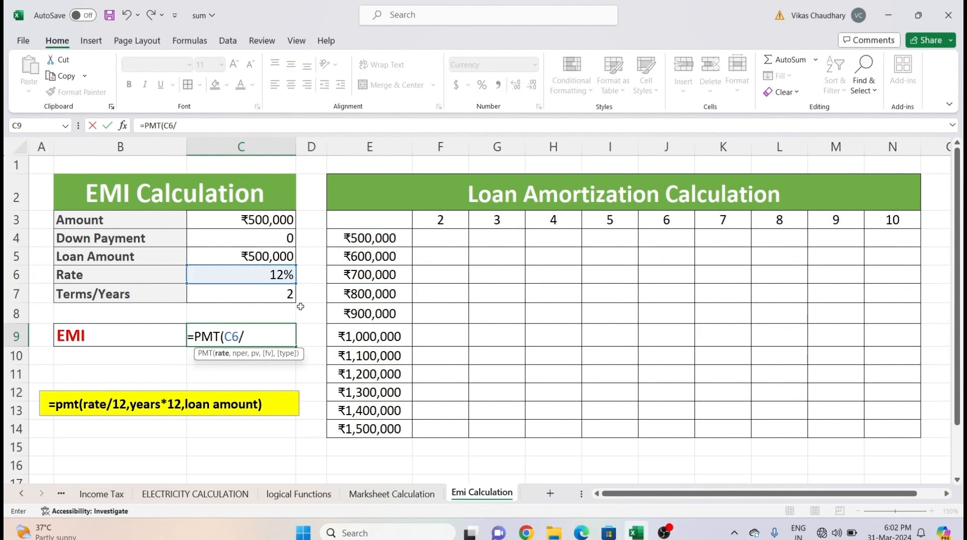
pyautogui.write('12,')
pyautogui.click(251, 301)
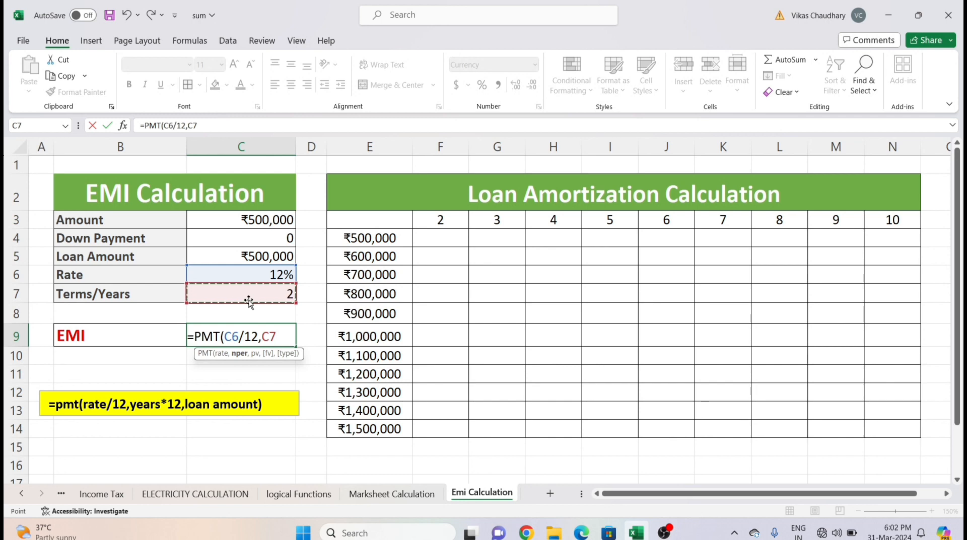
pyautogui.write('*12')
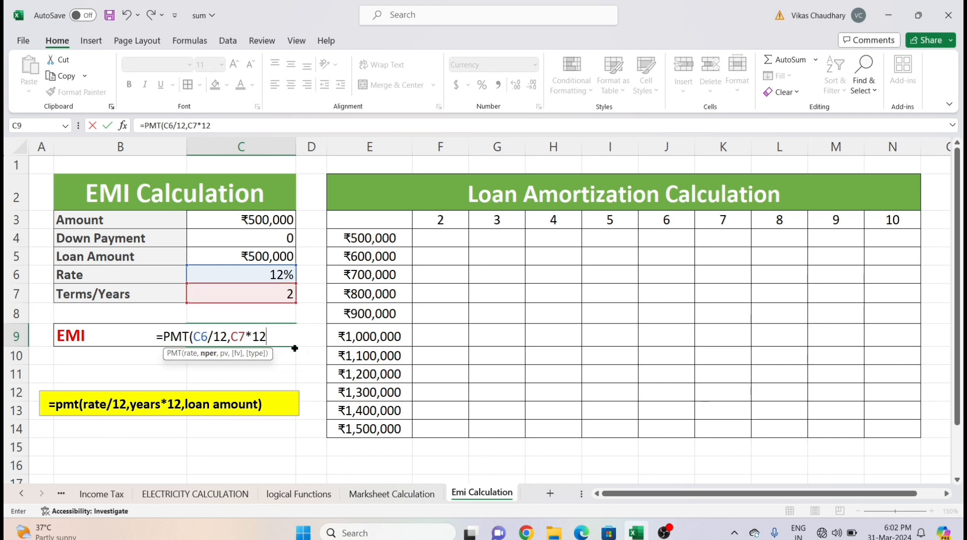
pyautogui.write(',')
pyautogui.click(227, 255)
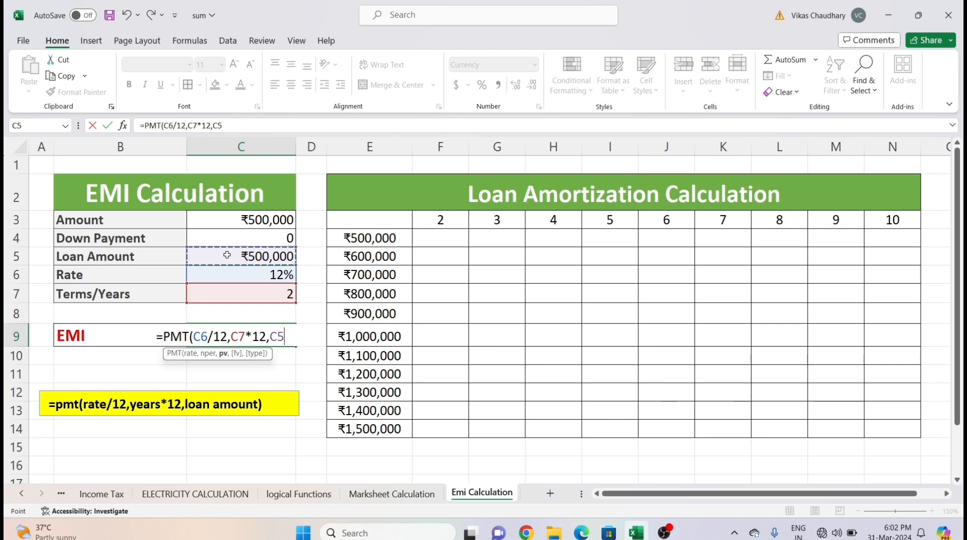
pyautogui.write(')')
pyautogui.press('Return')
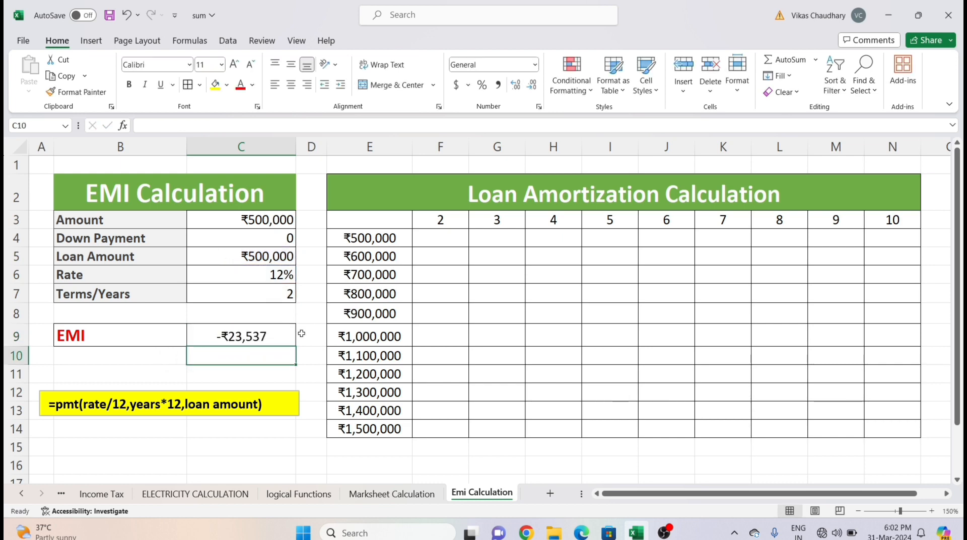
# Step: Put a minus sign before PMT in the EMI formula so it reads =-PMT(C6/12,C7*12,C5)
pyautogui.click(286, 335)
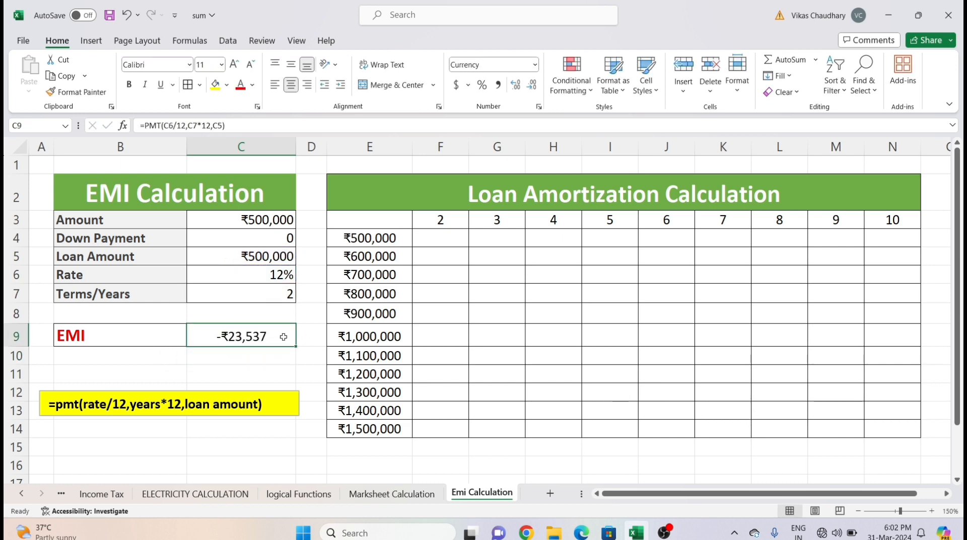
pyautogui.doubleClick(219, 340)
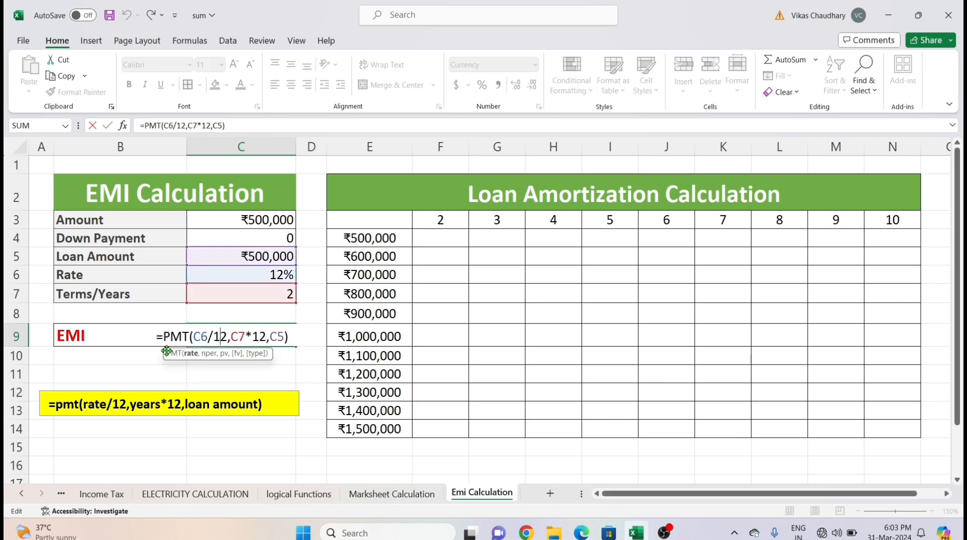
pyautogui.click(161, 337)
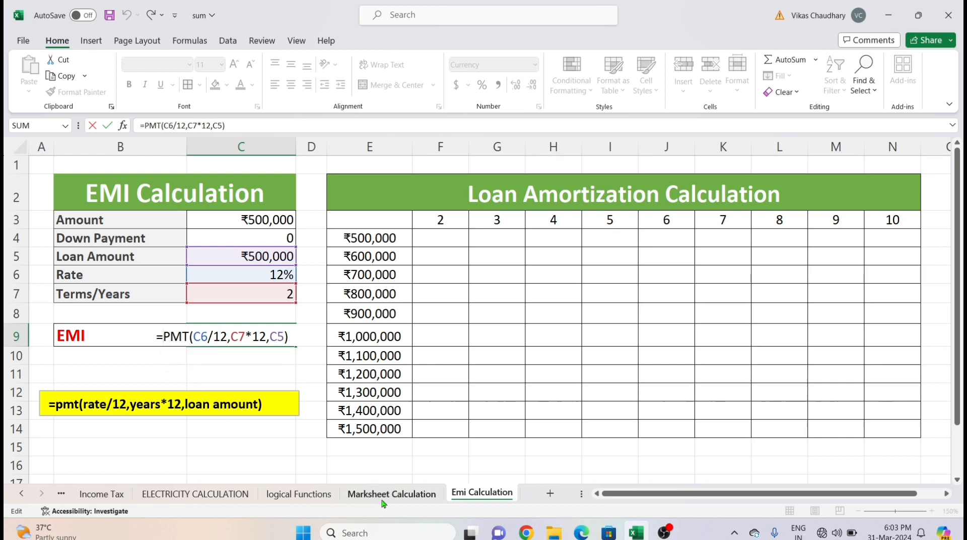
pyautogui.write('-')
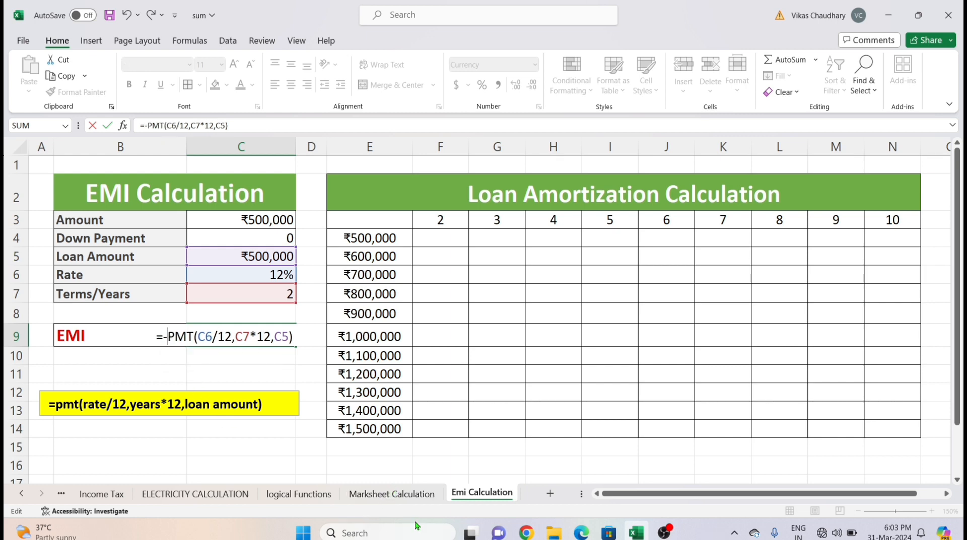
pyautogui.press('Return')
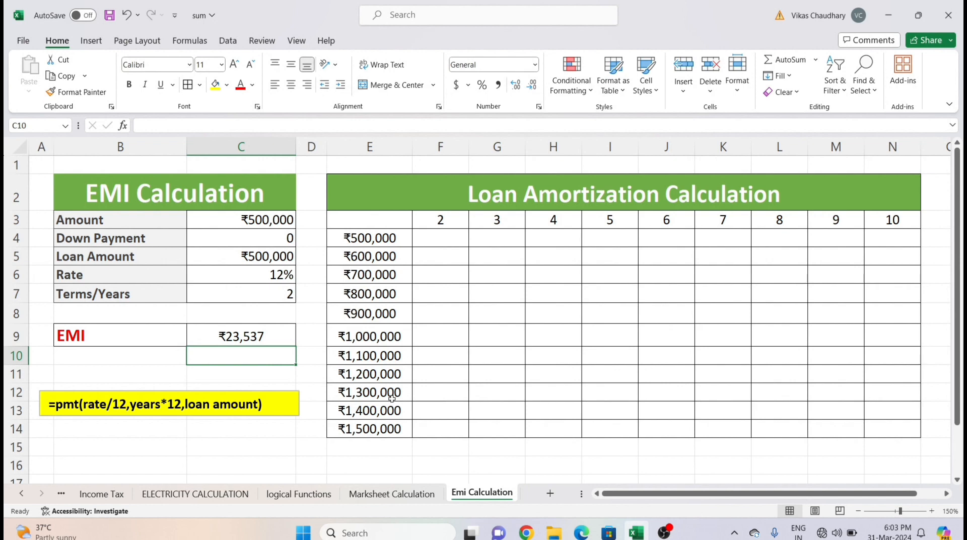
# Step: Compare the amortization table's loan amounts and years with the Loan Amount and Terms/Years inputs, ending on the table's empty corner cell E3
pyautogui.click(408, 342)
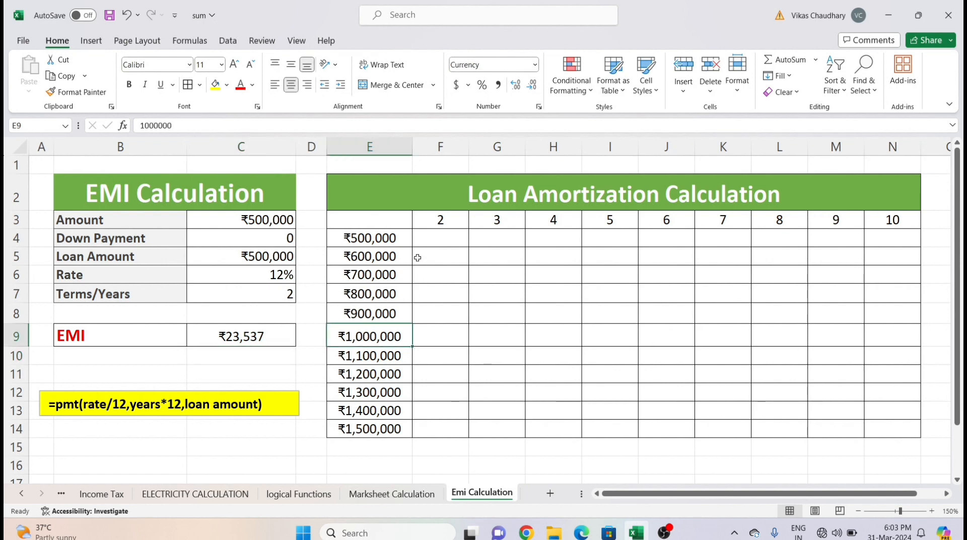
pyautogui.click(386, 241)
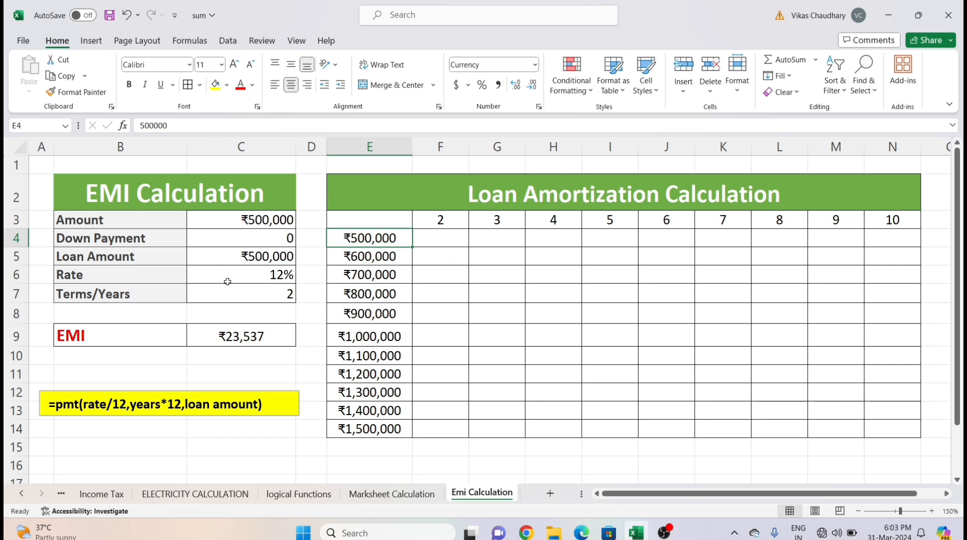
pyautogui.click(218, 256)
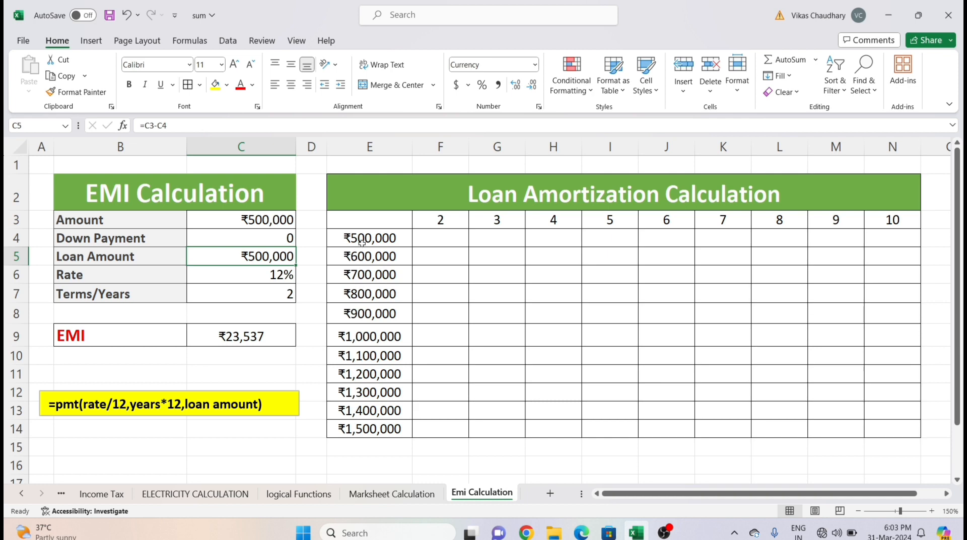
pyautogui.moveTo(436, 222); pyautogui.dragTo(888, 225)
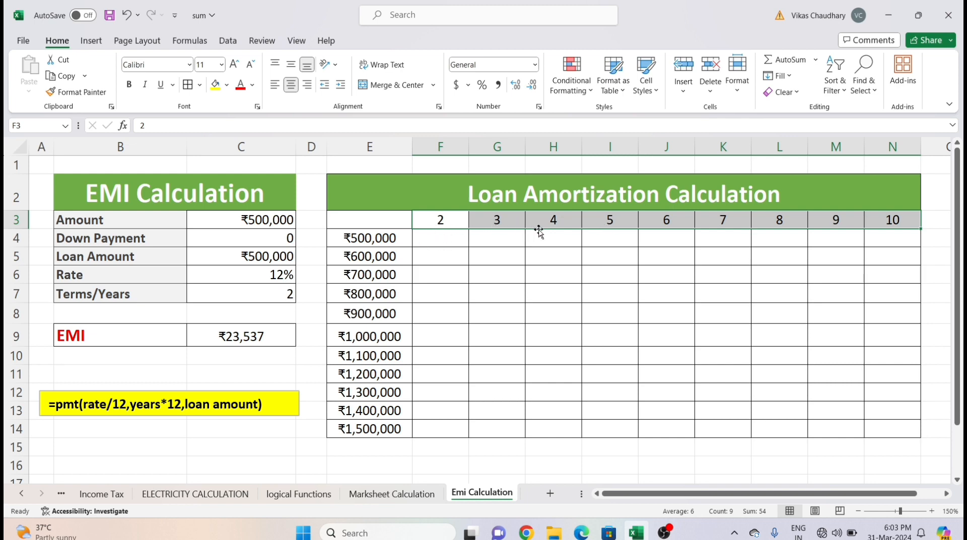
pyautogui.click(194, 295)
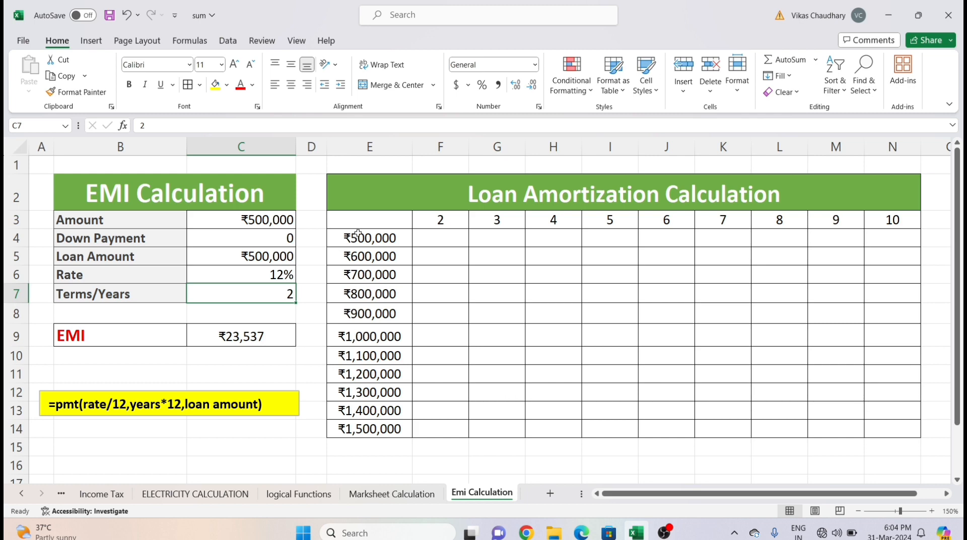
pyautogui.click(391, 218)
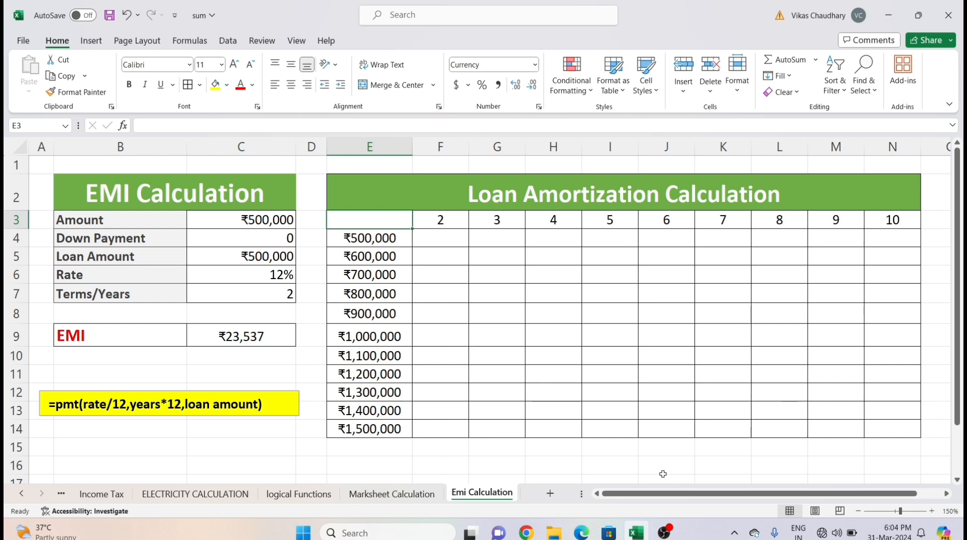
# Step: Link the amortization table's corner cell E3 to the EMI result with the formula =C9
pyautogui.write('=')
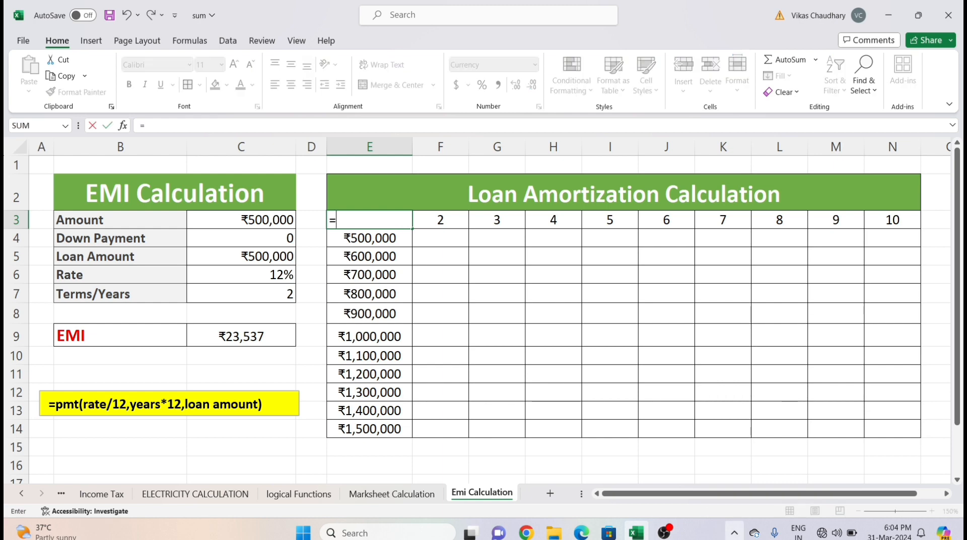
pyautogui.click(231, 336)
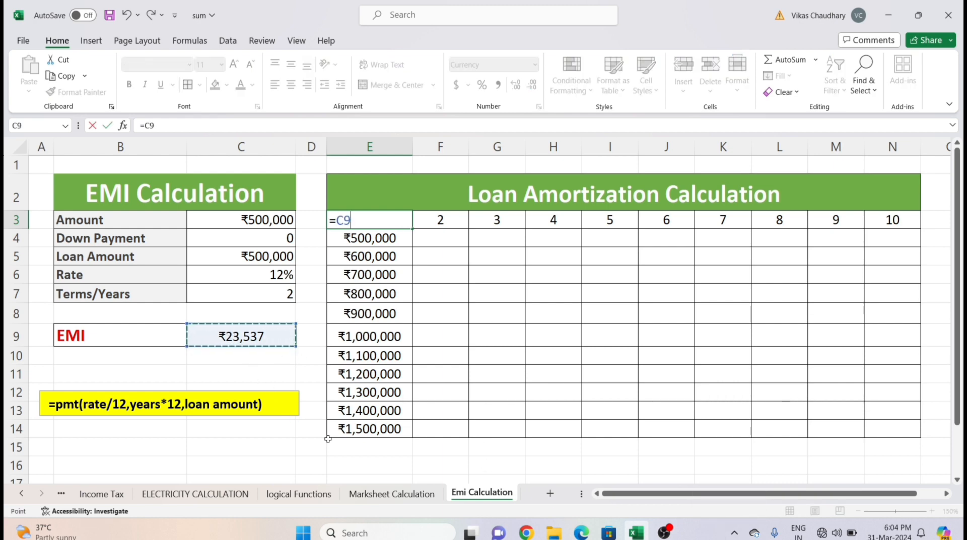
pyautogui.press('Return')
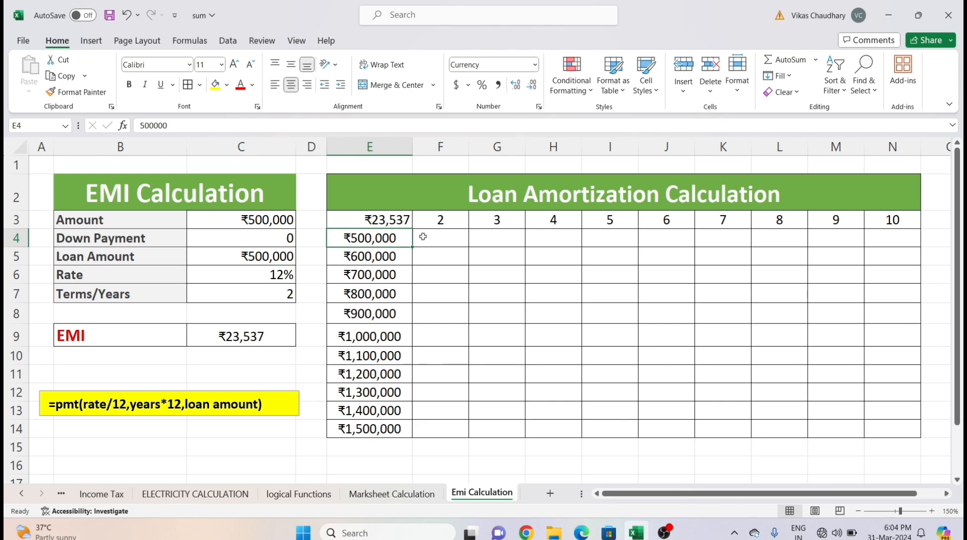
# Step: Fill the amortization range E3:N14 with a What-If Data Table using C7 as row input cell and C5 as column input cell
pyautogui.moveTo(386, 217); pyautogui.dragTo(388, 240)
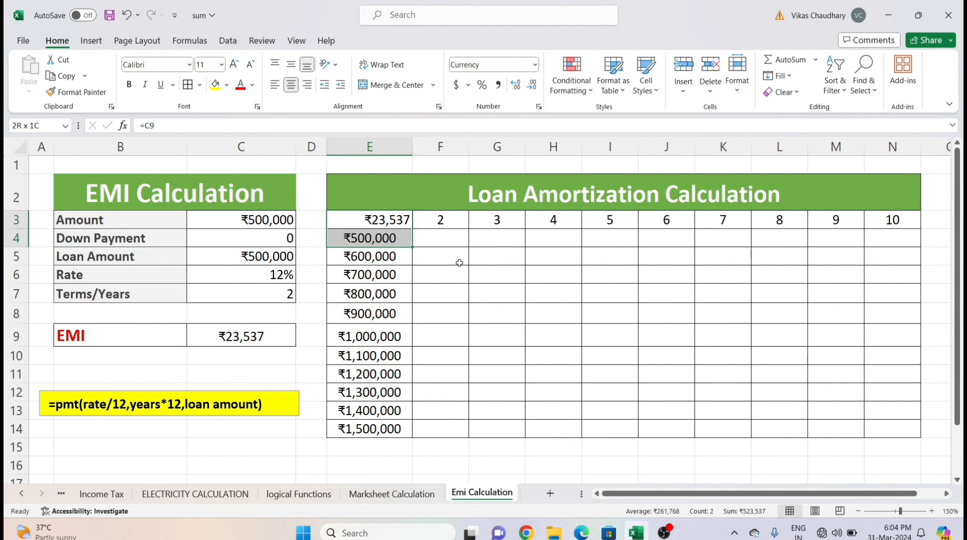
pyautogui.moveTo(459, 262); pyautogui.dragTo(890, 424)
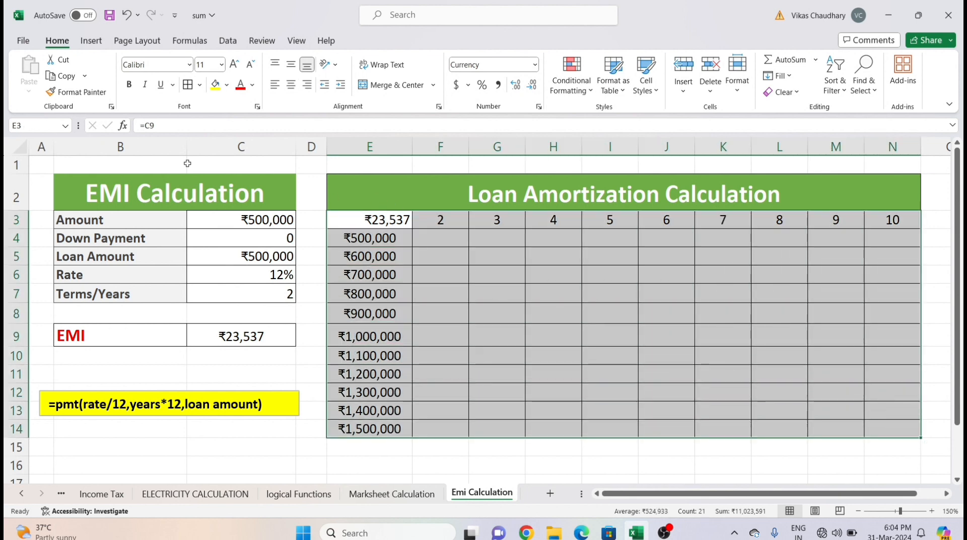
pyautogui.click(230, 43)
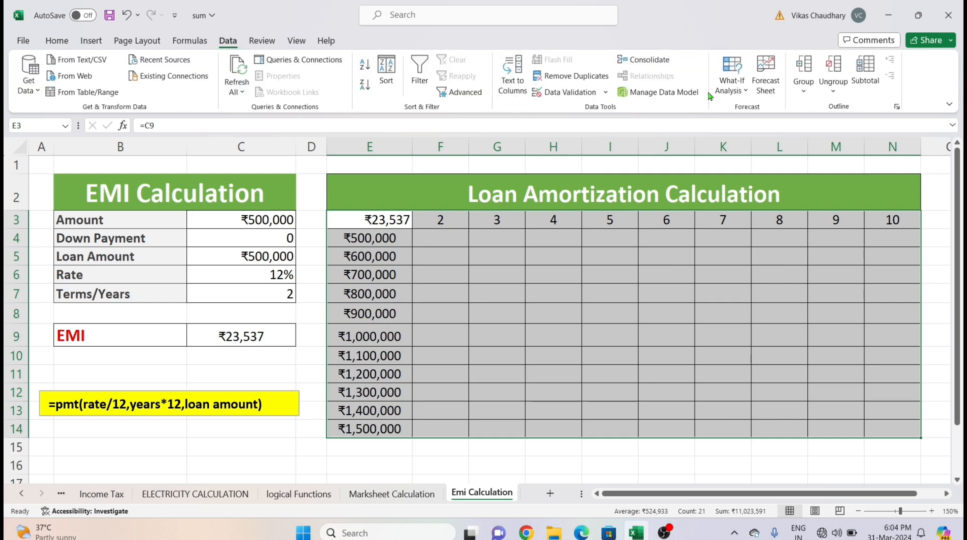
pyautogui.click(736, 86)
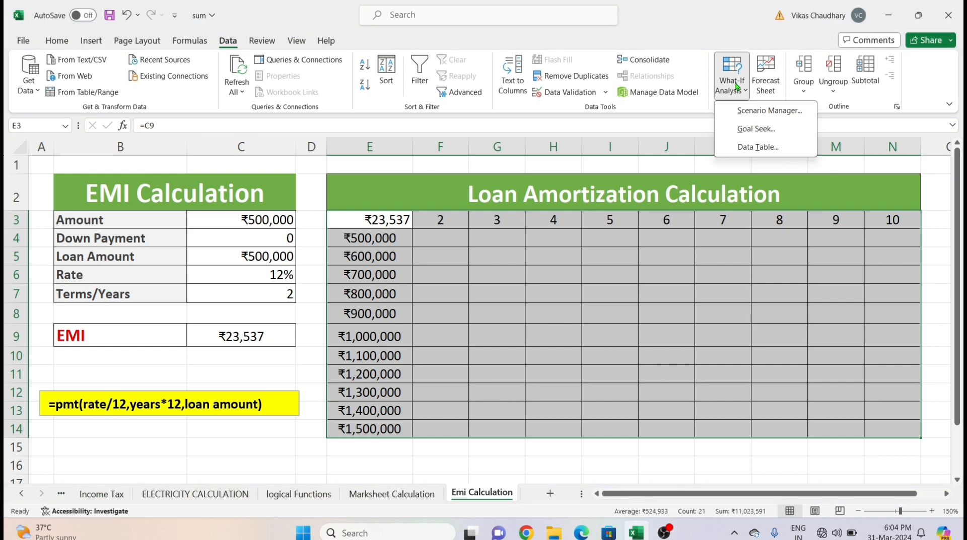
pyautogui.click(745, 148)
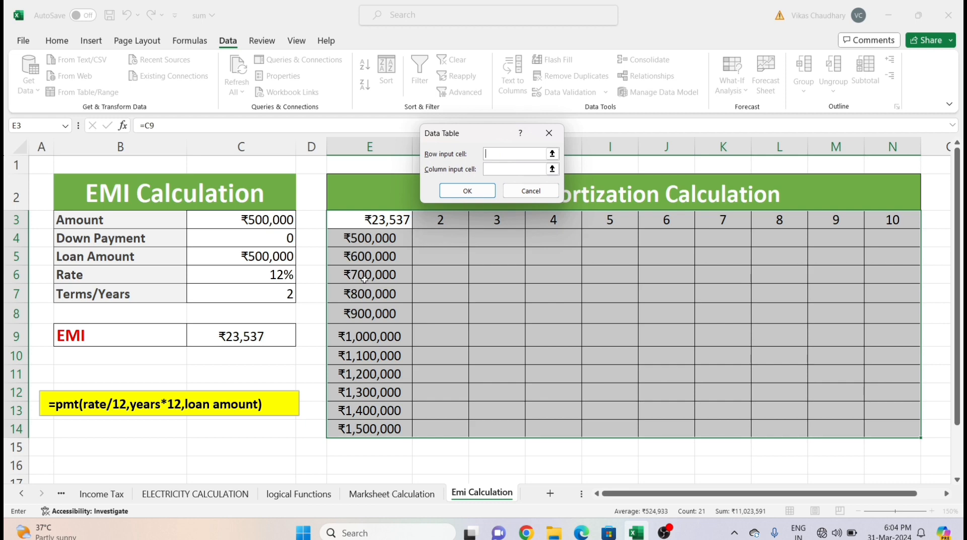
pyautogui.click(263, 298)
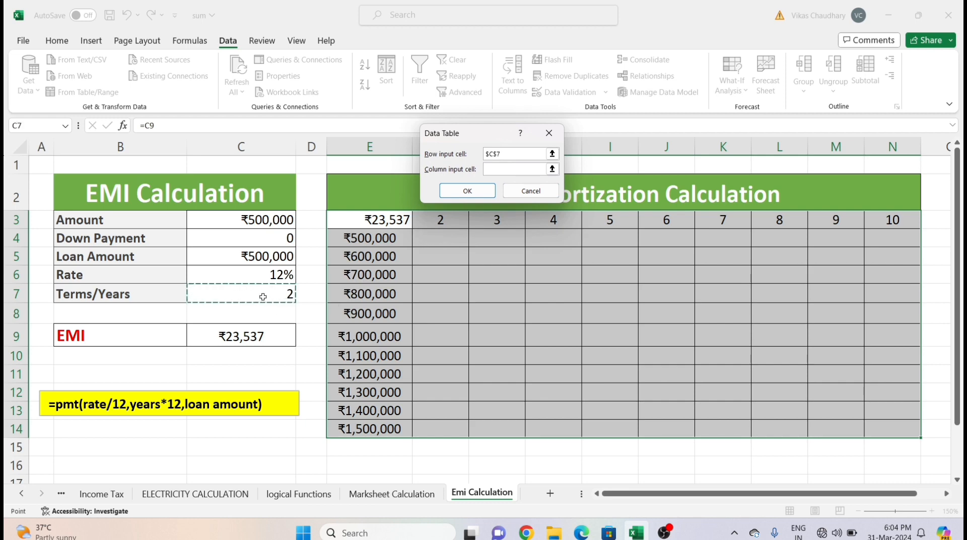
pyautogui.click(486, 170)
pyautogui.click(205, 256)
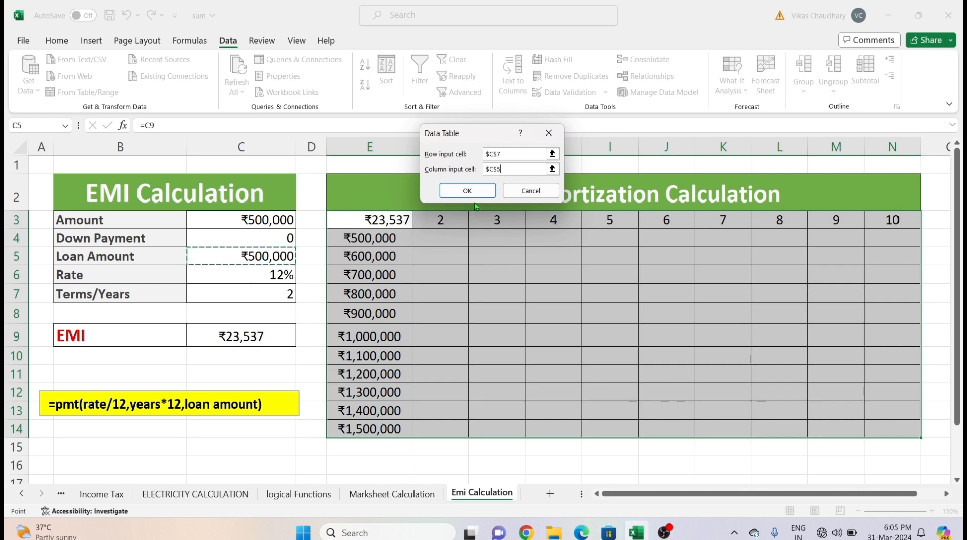
pyautogui.click(471, 194)
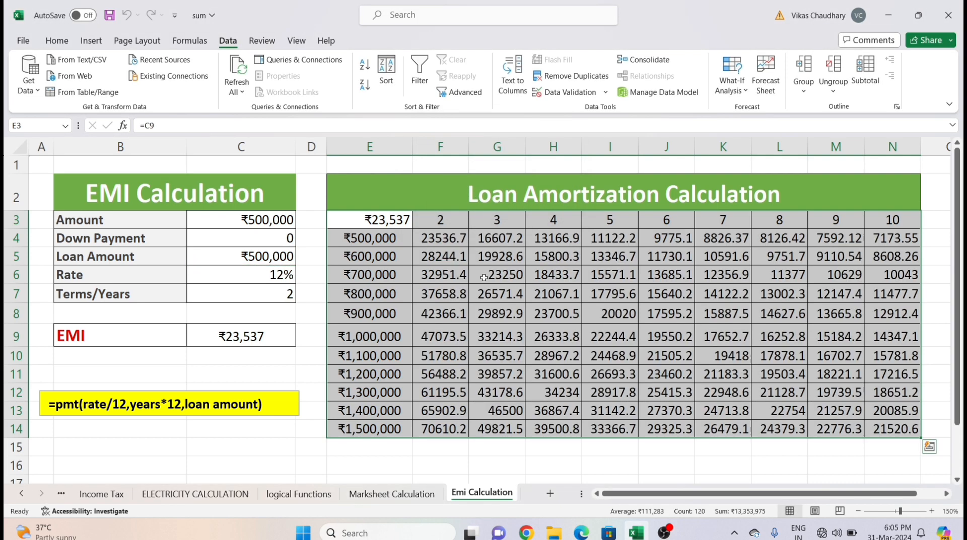
pyautogui.click(520, 291)
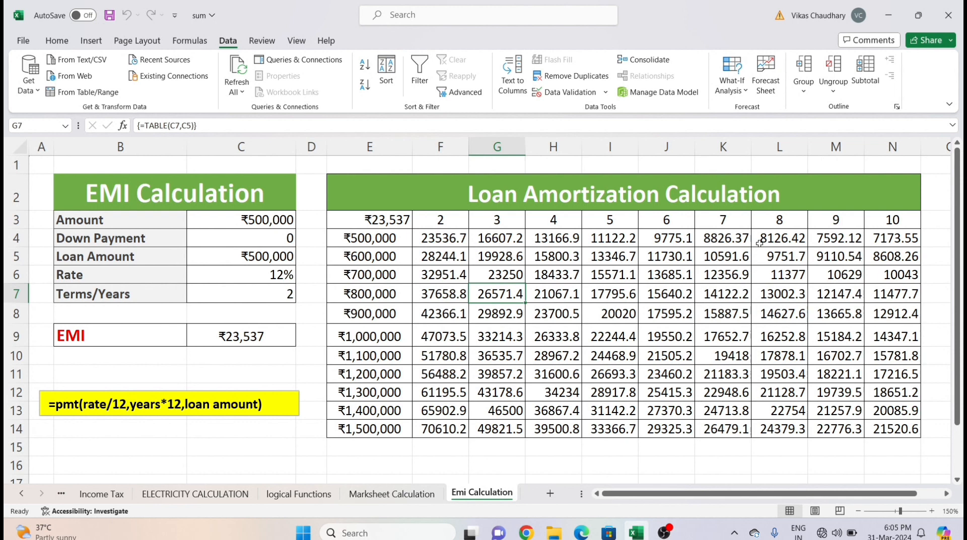
# Step: Reduce the calculated EMI values in F4:N14 to zero decimal places
pyautogui.moveTo(439, 237); pyautogui.dragTo(901, 428)
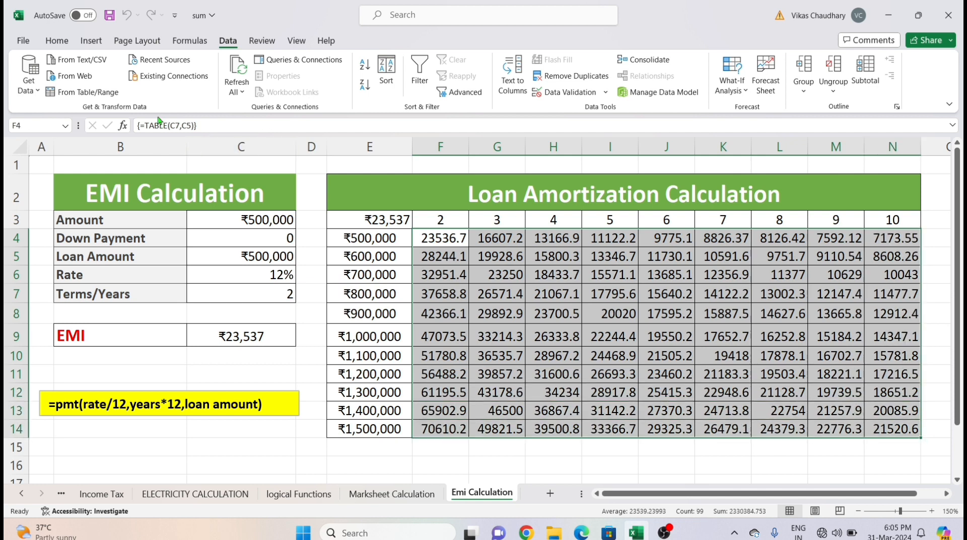
pyautogui.click(57, 41)
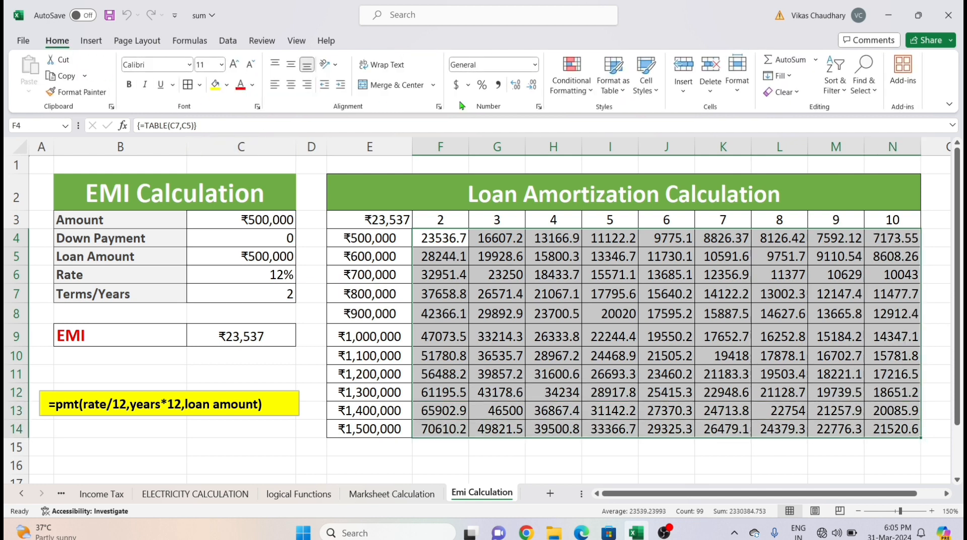
pyautogui.click(533, 87)
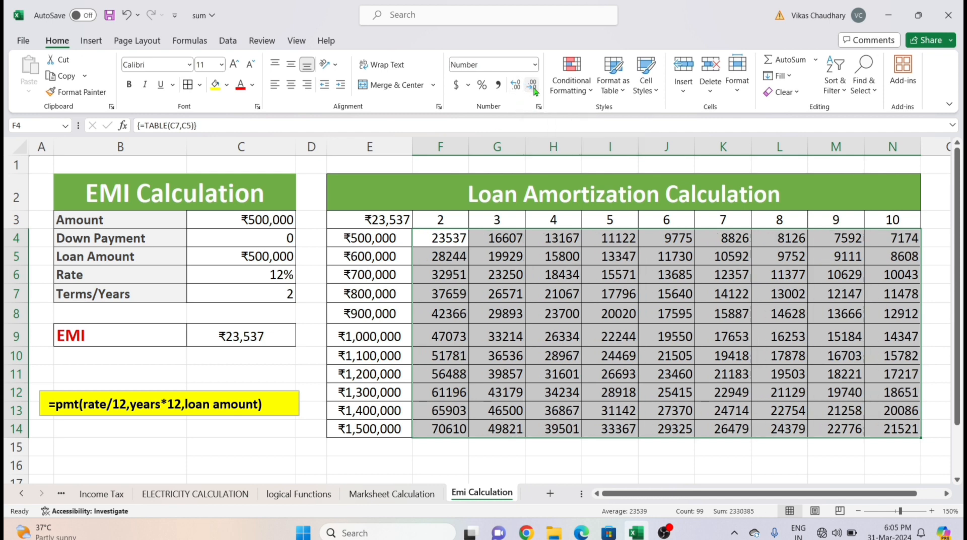
pyautogui.click(499, 304)
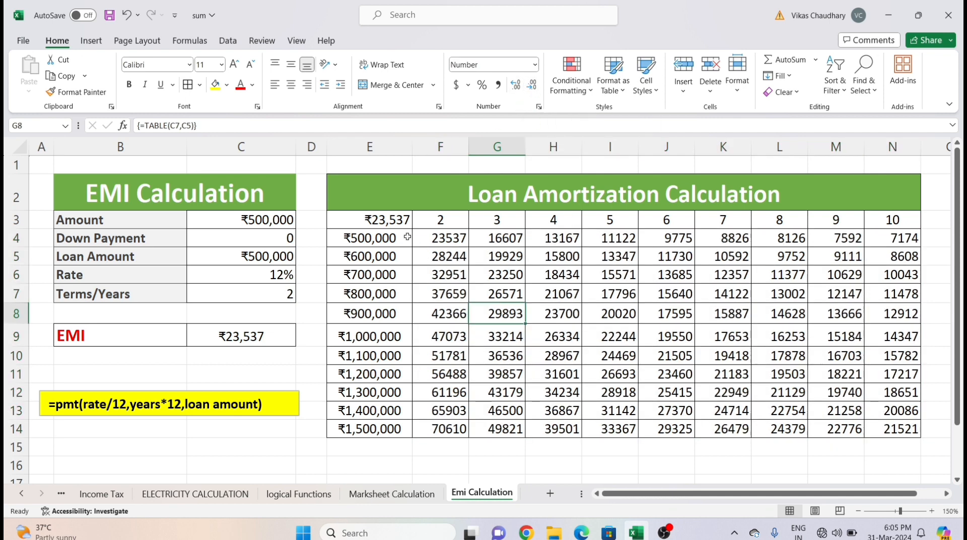
# Step: Format the EMI values in F4:N14 as Currency with the ₹ Hindi symbol
pyautogui.moveTo(418, 238); pyautogui.dragTo(884, 429)
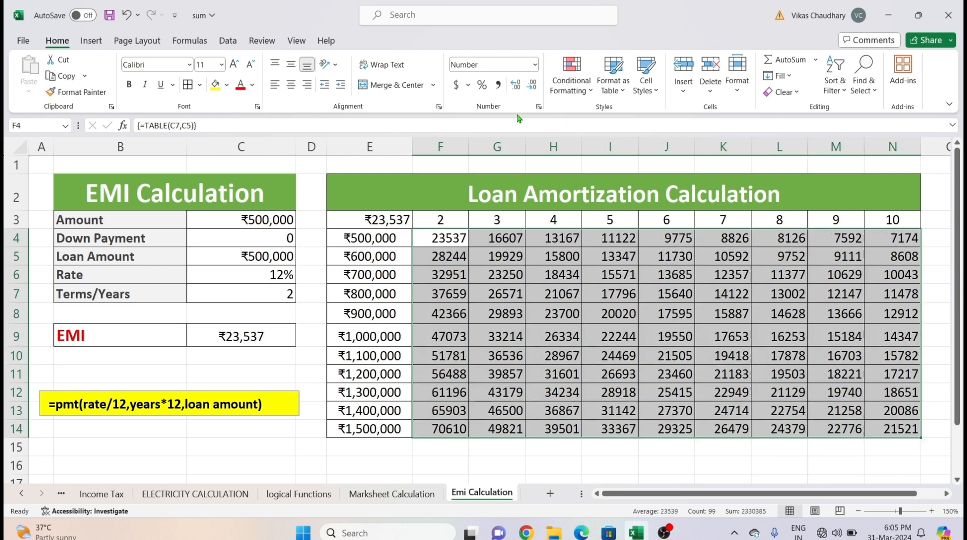
pyautogui.click(538, 107)
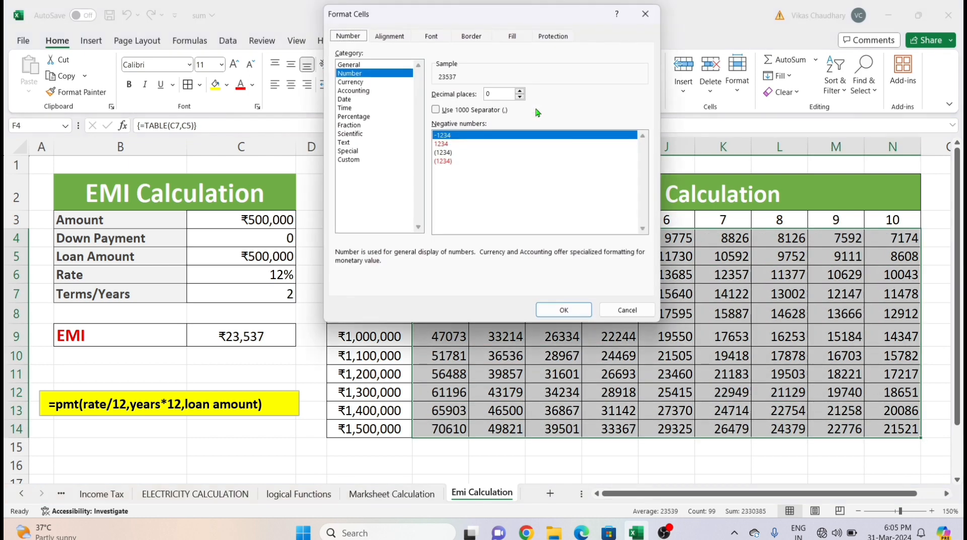
pyautogui.click(350, 83)
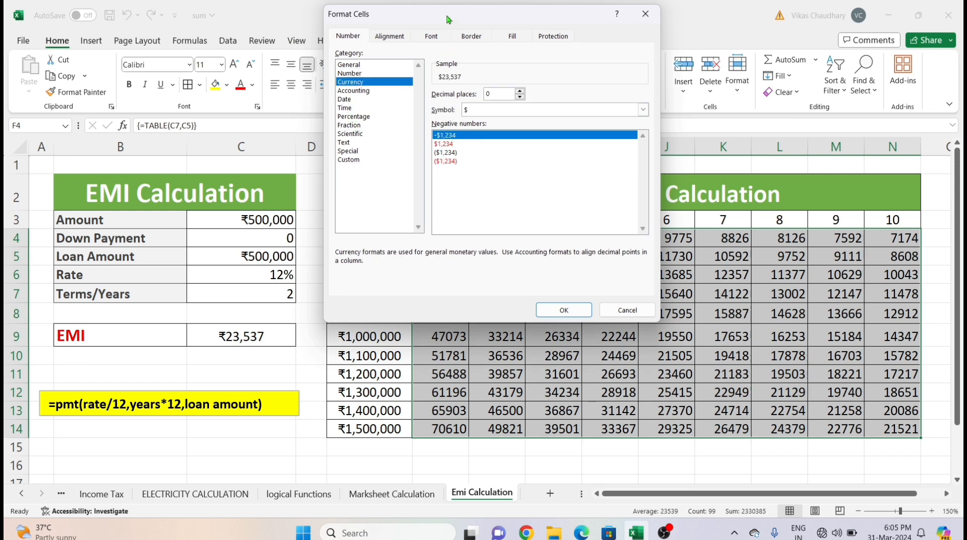
pyautogui.moveTo(450, 19); pyautogui.dragTo(397, 100)
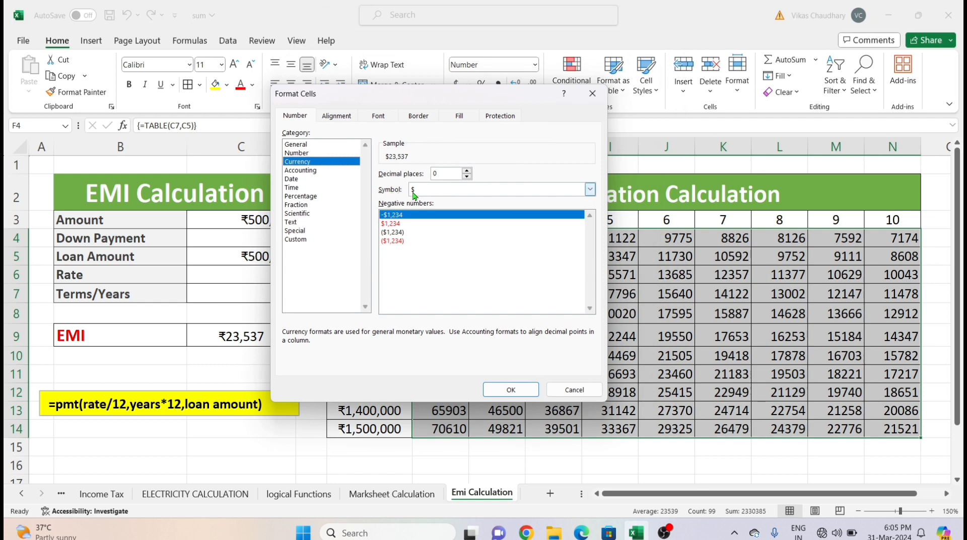
pyautogui.click(479, 190)
pyautogui.scroll(-6, 467, 259)
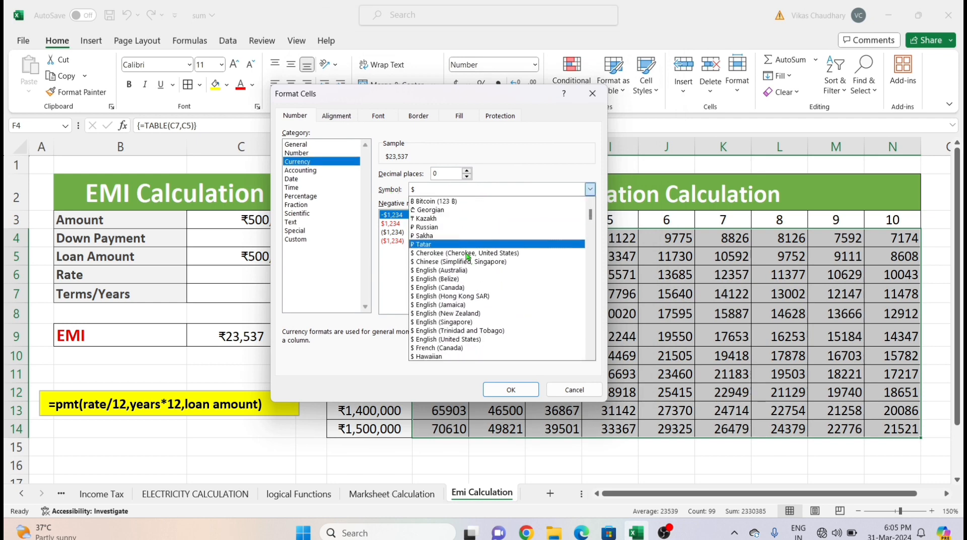
pyautogui.scroll(-10, 467, 259)
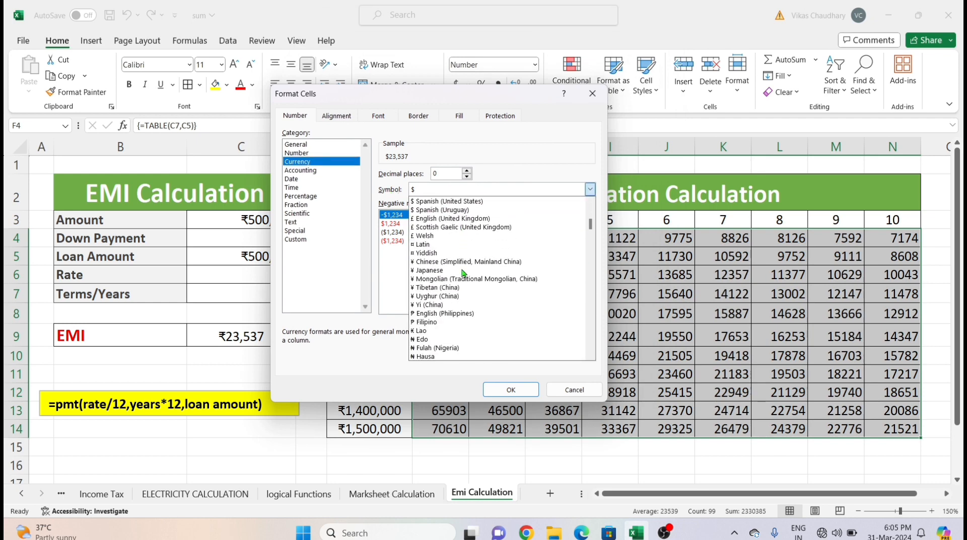
pyautogui.scroll(-10, 464, 273)
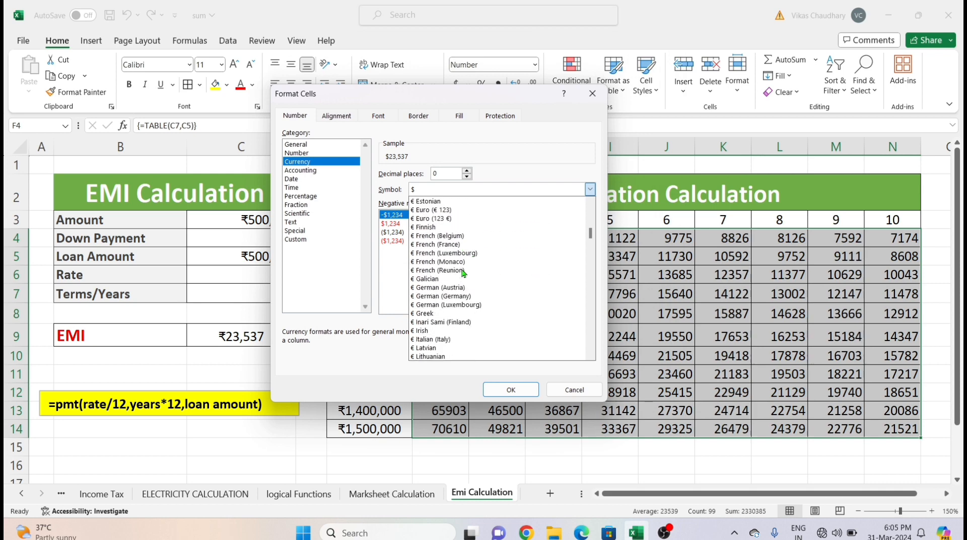
pyautogui.scroll(-10, 455, 316)
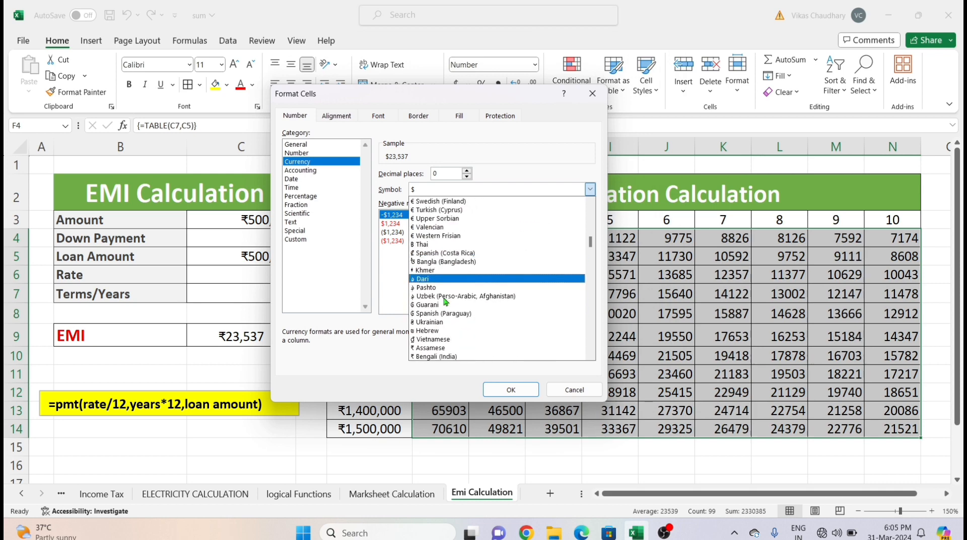
pyautogui.scroll(-2, 445, 301)
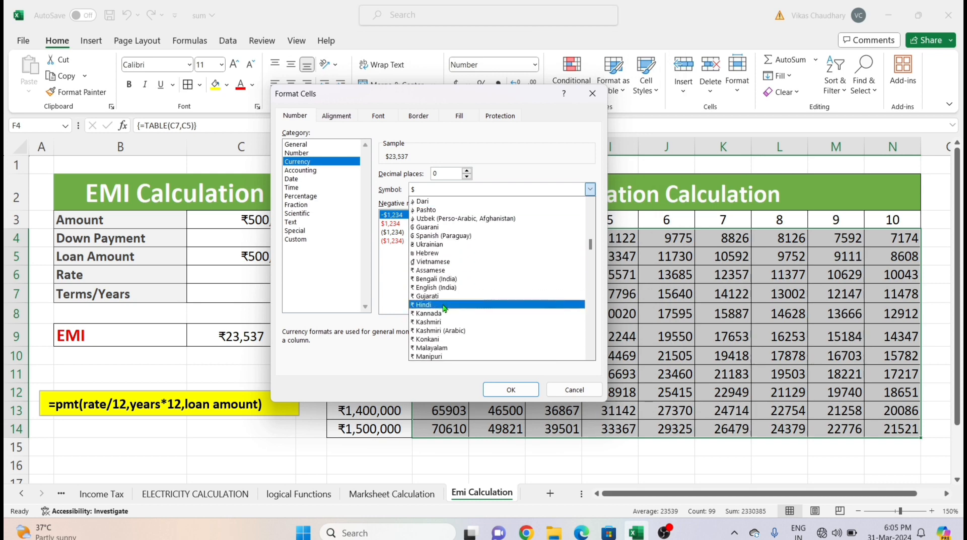
pyautogui.click(445, 305)
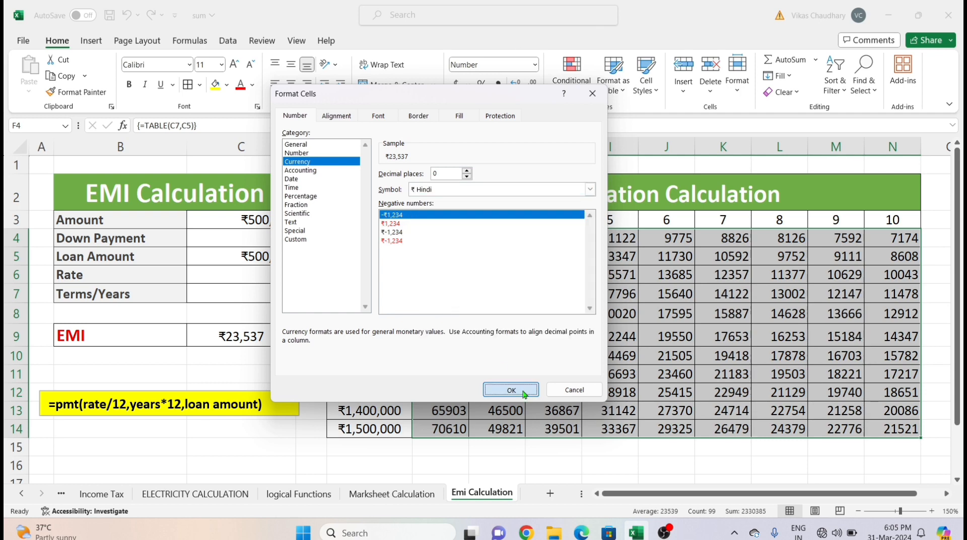
pyautogui.click(523, 391)
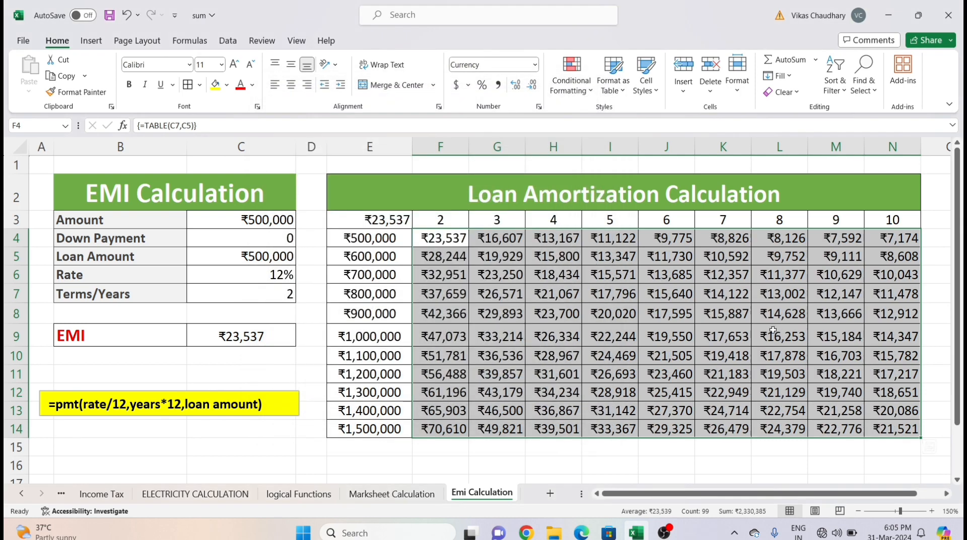
pyautogui.click(680, 314)
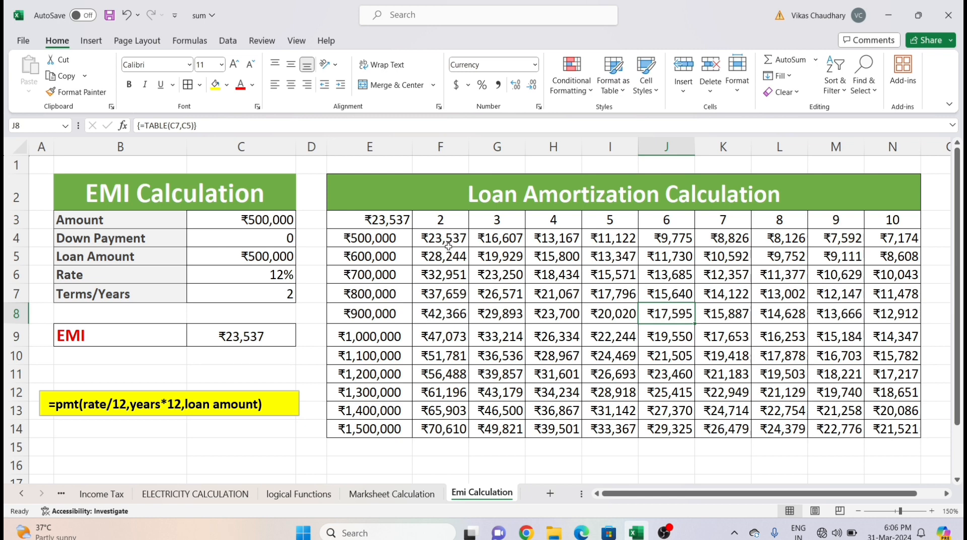
# Step: Set up a Less Than conditional formatting rule for F4:N14 with a threshold of 20000
pyautogui.click(483, 199)
pyautogui.moveTo(443, 239)
pyautogui.mouseDown()
pyautogui.moveTo(612, 257)
pyautogui.moveTo(845, 355)
pyautogui.moveTo(916, 398)
pyautogui.moveTo(912, 425)
pyautogui.mouseUp()
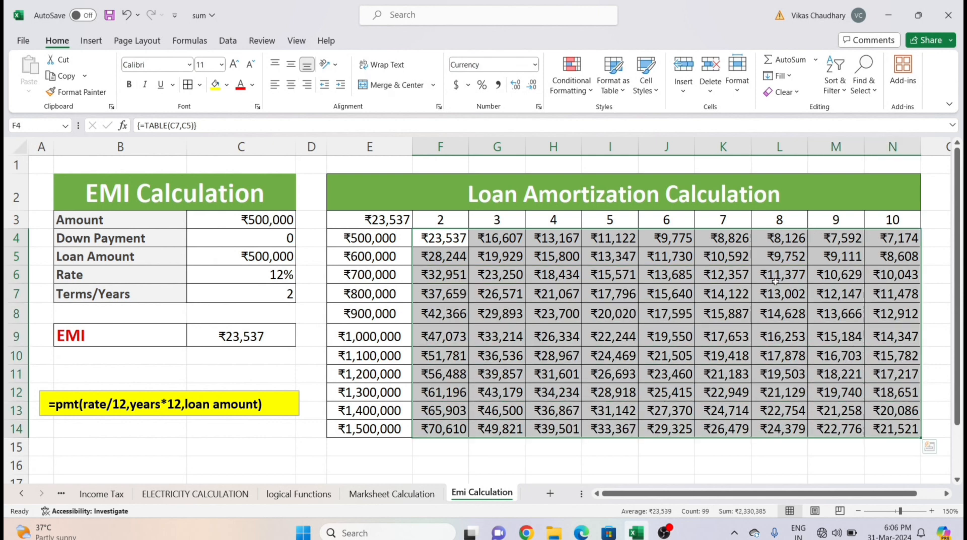
pyautogui.click(575, 88)
pyautogui.moveTo(599, 125)
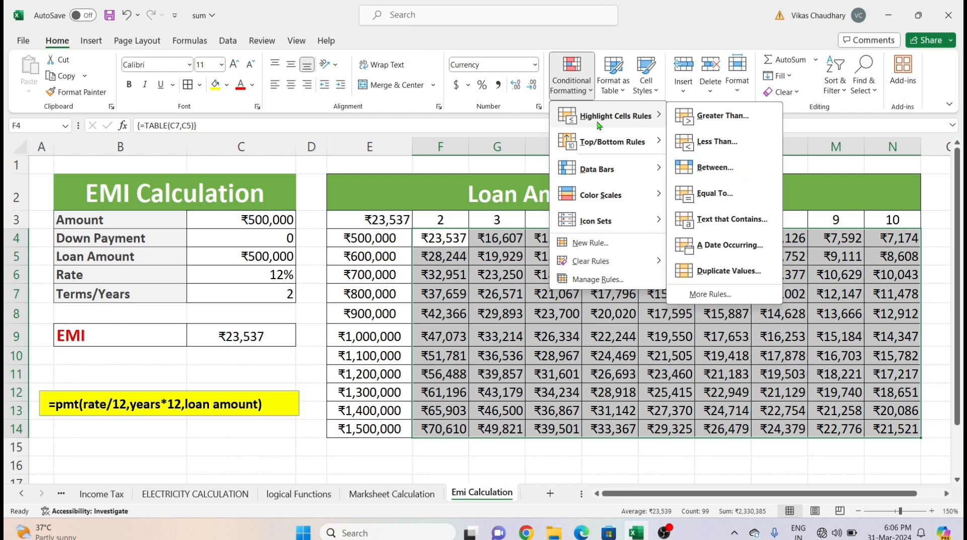
pyautogui.click(716, 146)
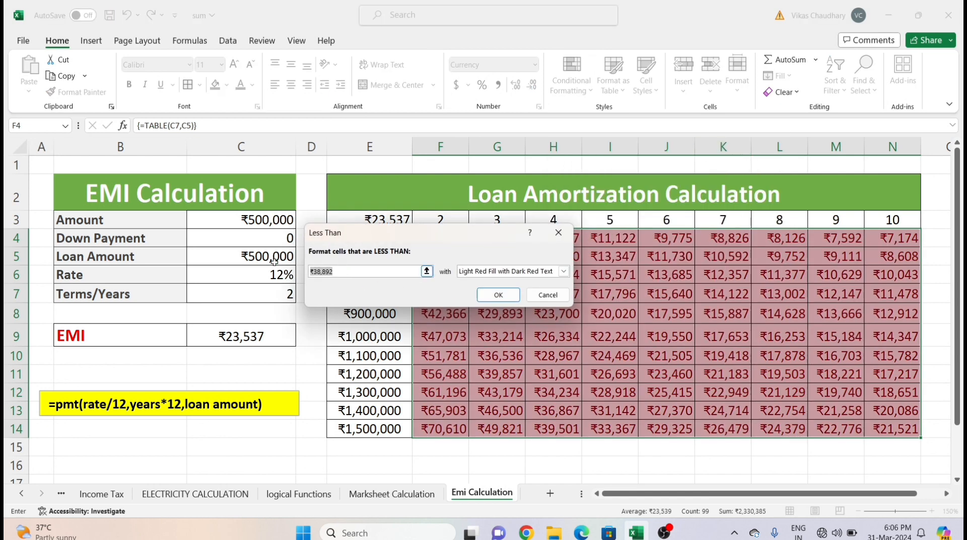
pyautogui.press('BackSpace')
pyautogui.write('20000')
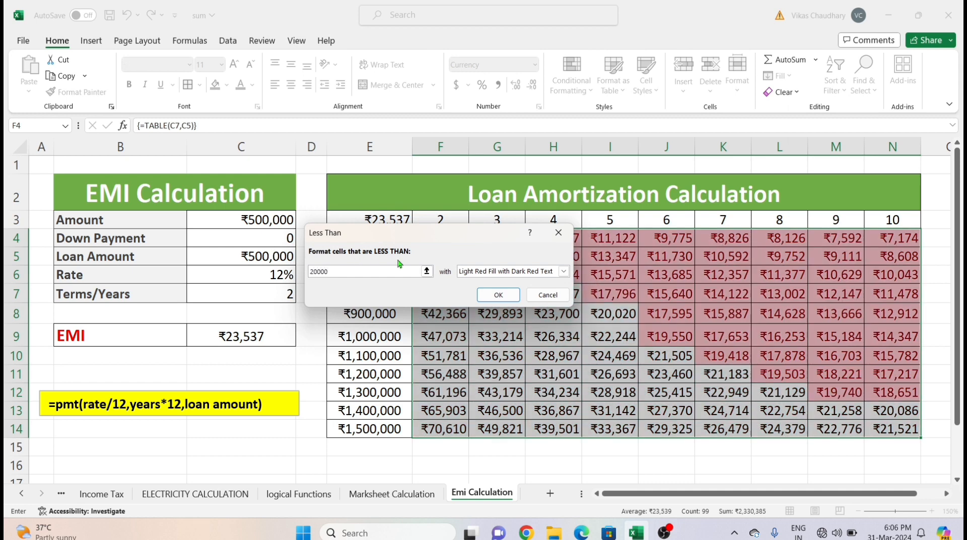
# Step: Choose a custom format with a solid red fill for the Less Than 20000 rule
pyautogui.click(488, 278)
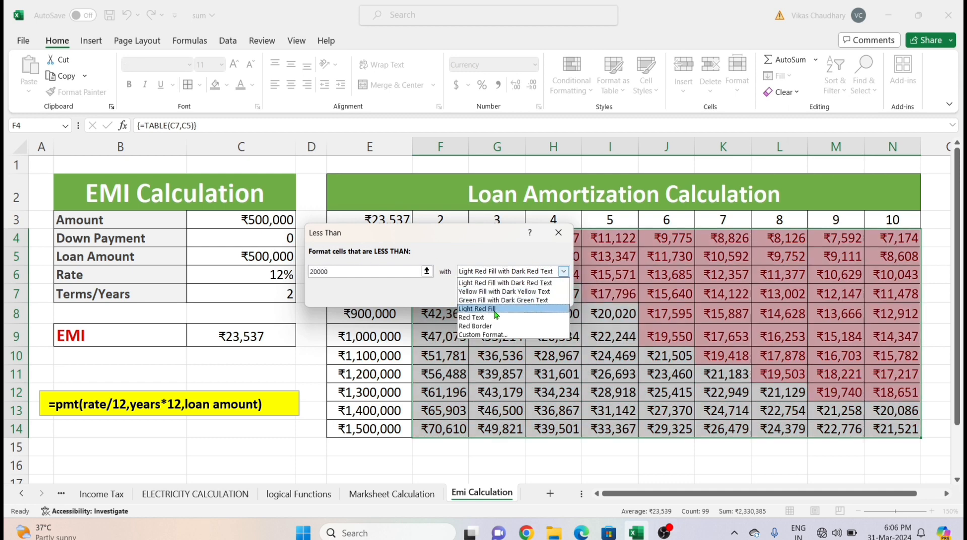
pyautogui.click(499, 336)
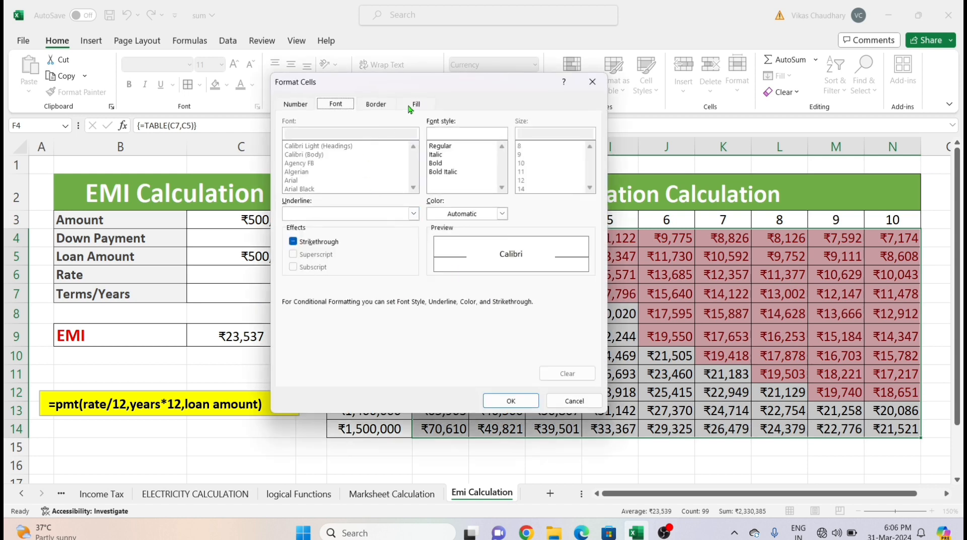
pyautogui.click(417, 104)
pyautogui.click(306, 224)
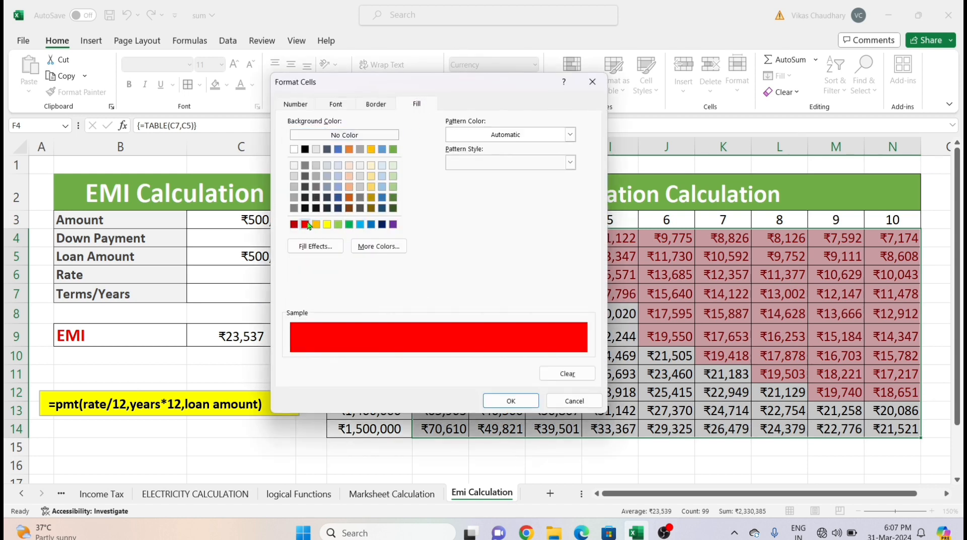
# Step: Set the custom format's font color to white and apply the conditional formatting rule to F4:N14
pyautogui.click(335, 104)
pyautogui.click(502, 214)
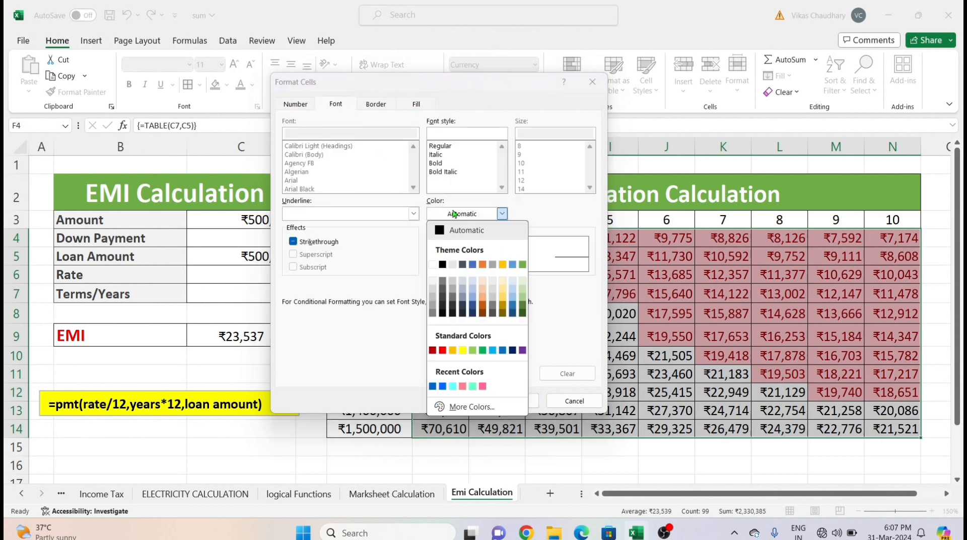
pyautogui.click(433, 265)
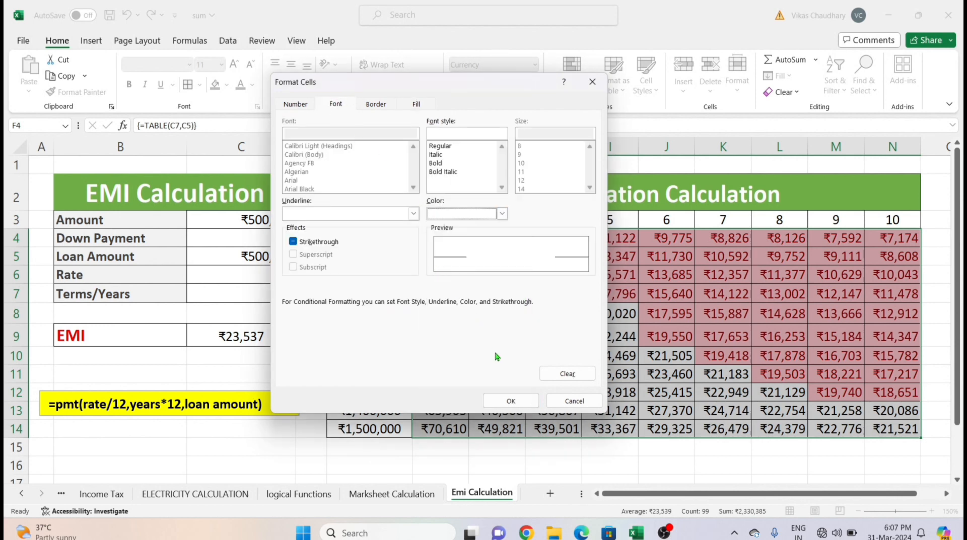
pyautogui.click(508, 401)
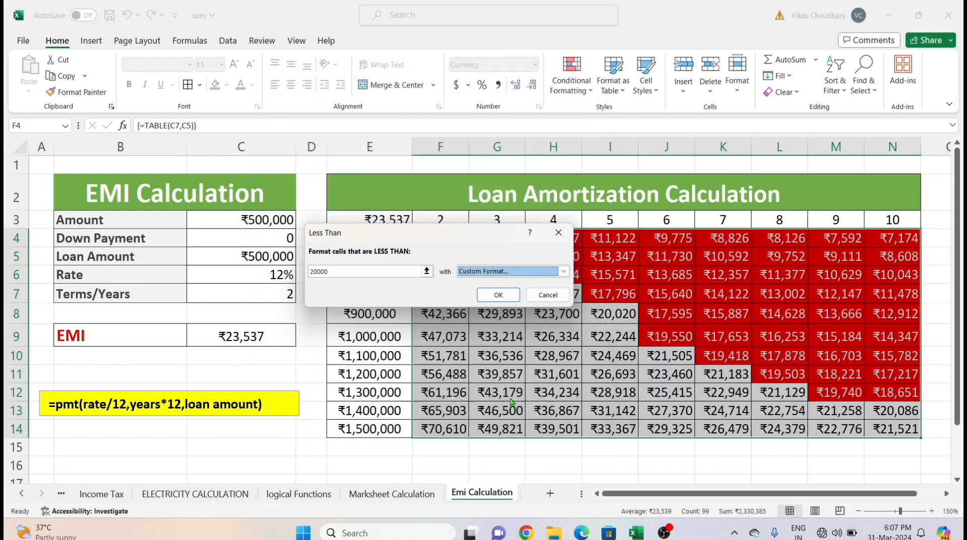
pyautogui.click(504, 297)
pyautogui.click(568, 311)
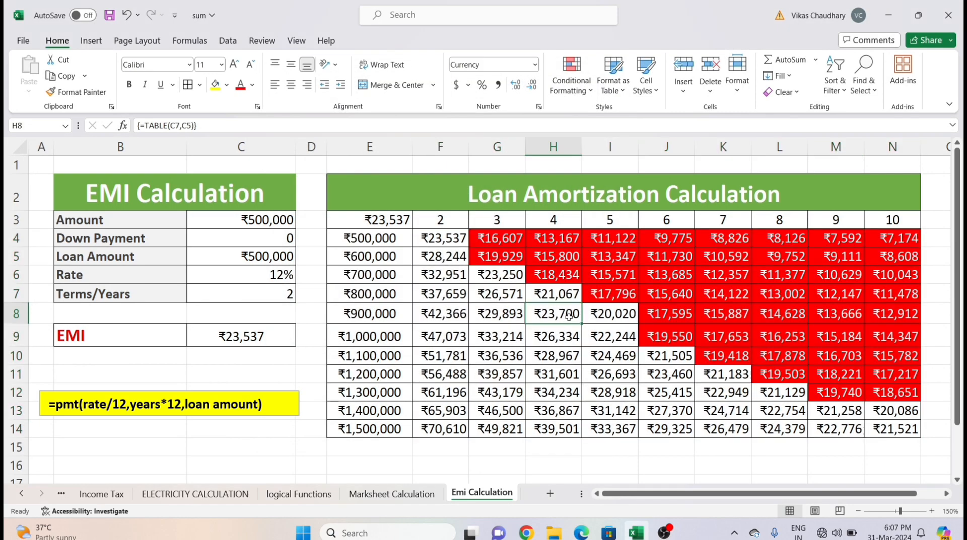
# Step: Examine which terms give highlighted EMIs for the loan amounts from ₹500,000 to ₹700,000
pyautogui.click(368, 241)
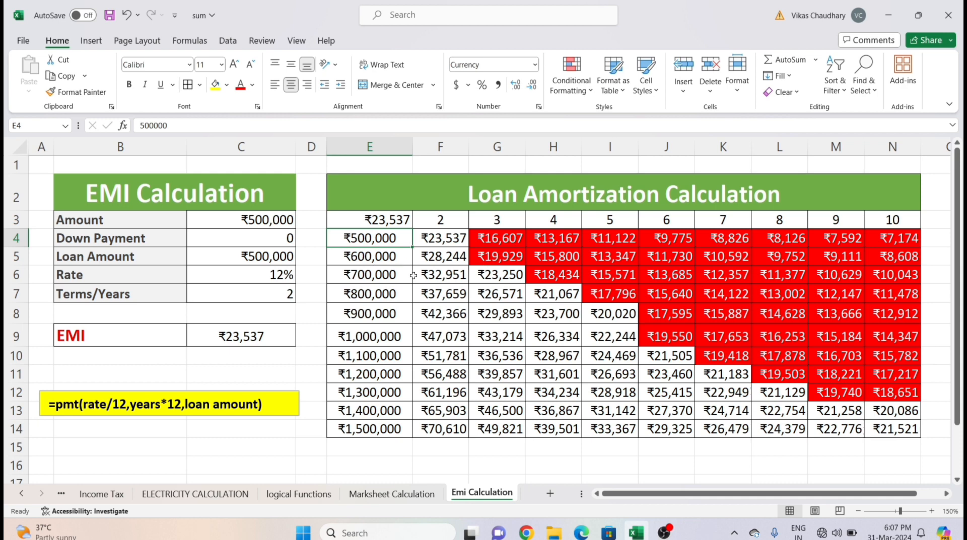
pyautogui.click(513, 257)
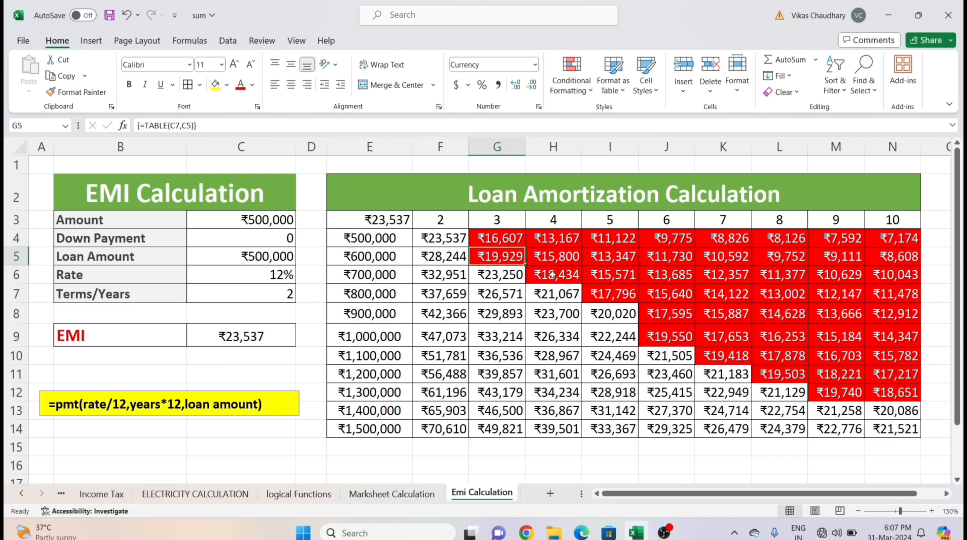
pyautogui.click(360, 280)
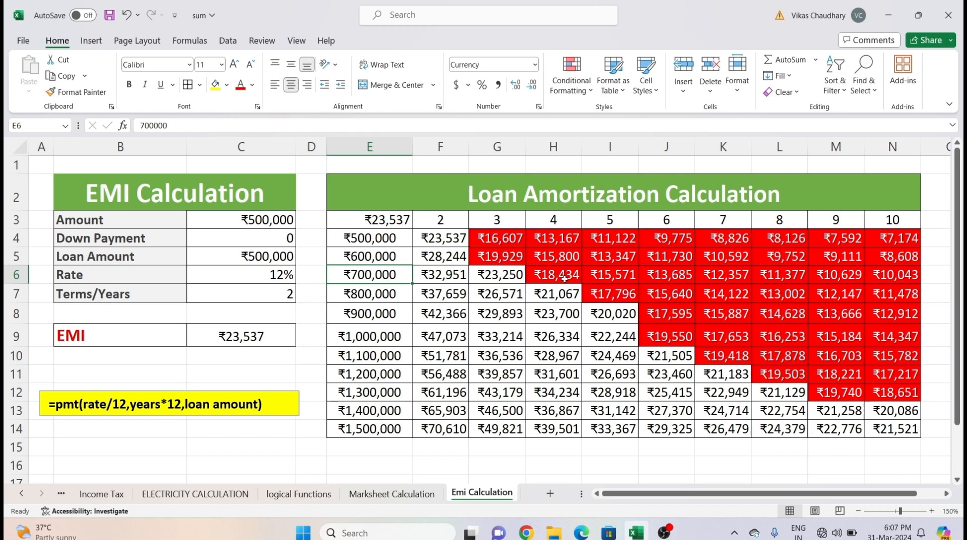